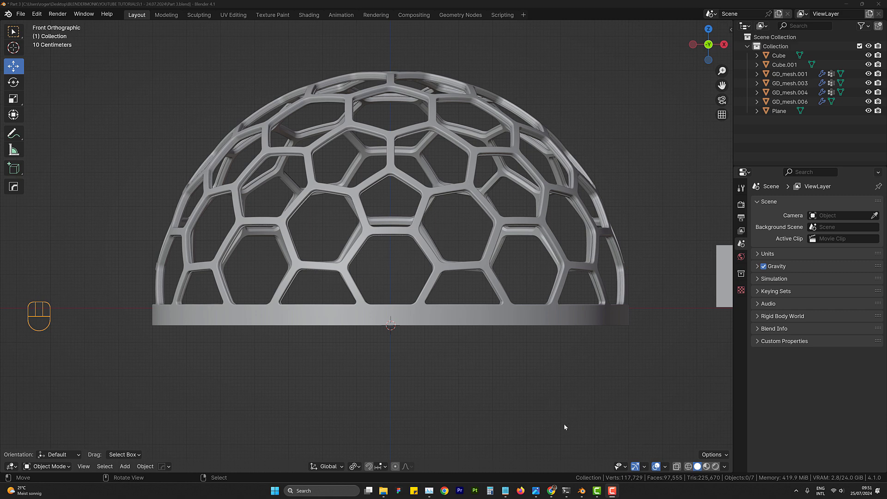
- Enable viewport denoising in the Cycles render settings, using the OpenImageDenoise denoiser with Albedo and Normal passes
shift+middle_drag(528, 205, 525, 249)
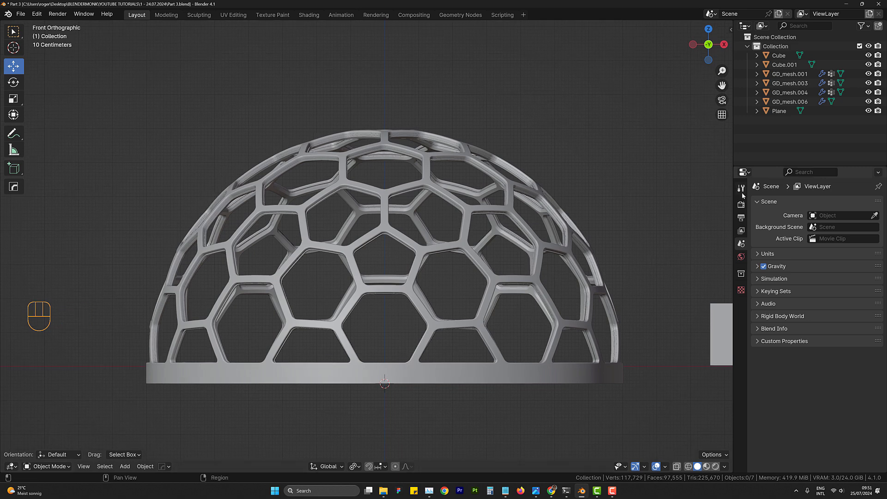
click(741, 206)
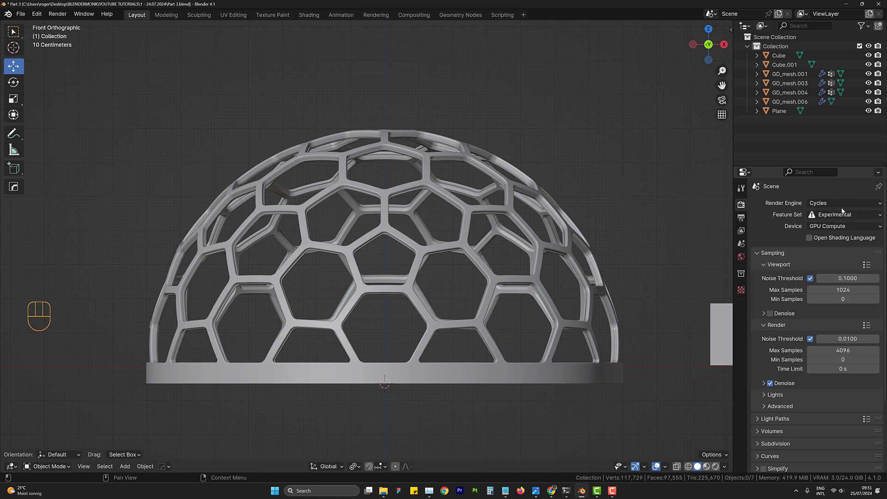
click(769, 316)
click(771, 318)
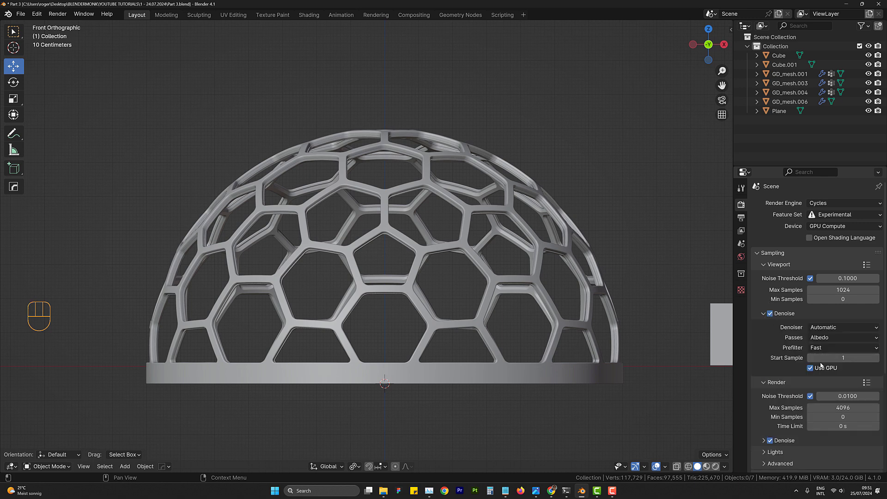
click(830, 328)
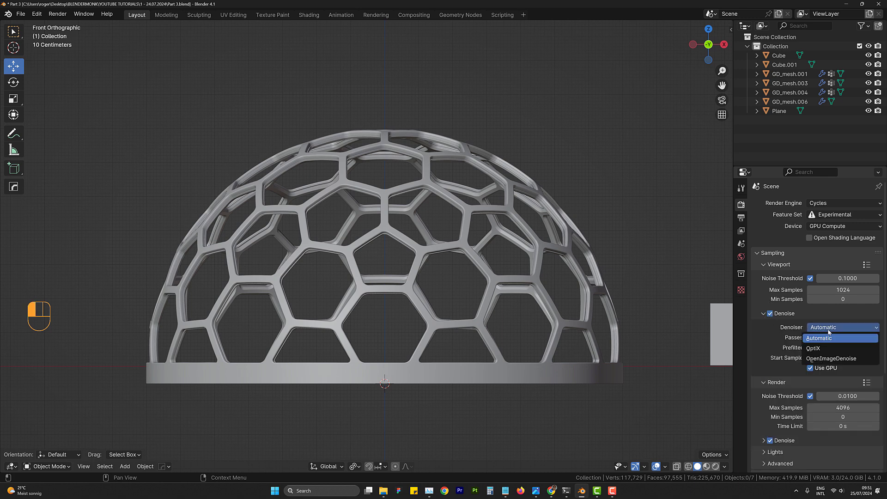
click(832, 357)
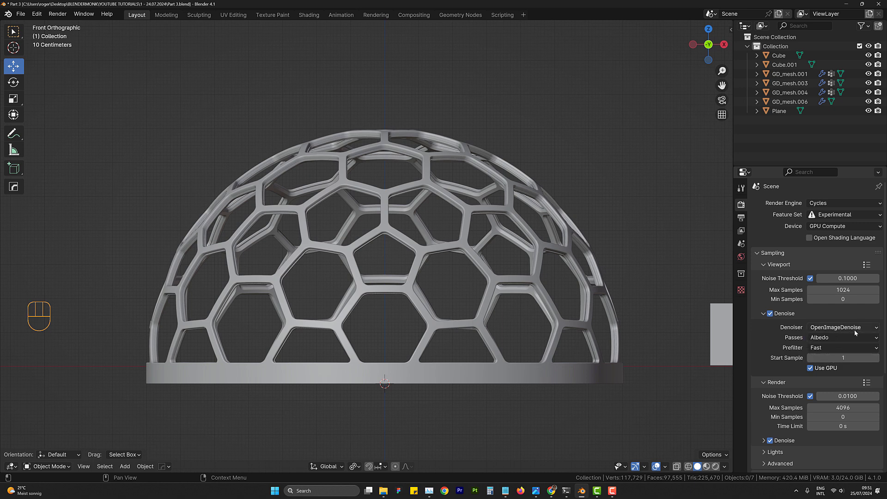
click(842, 337)
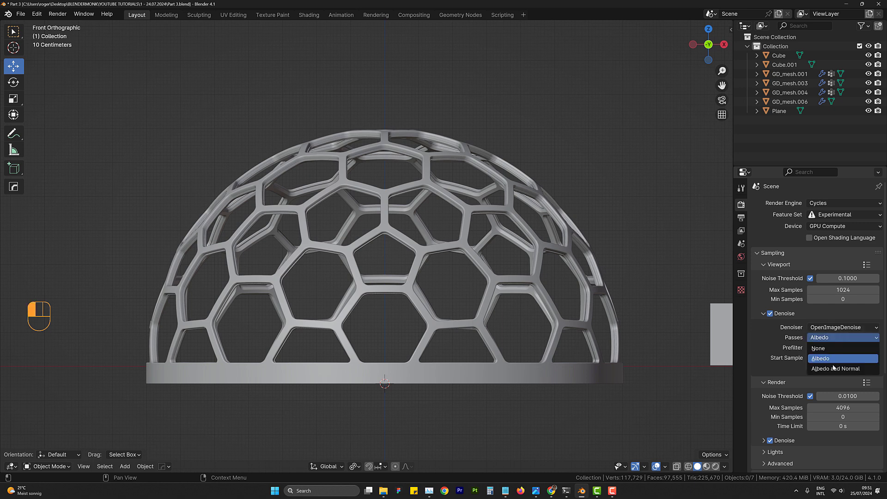
click(834, 368)
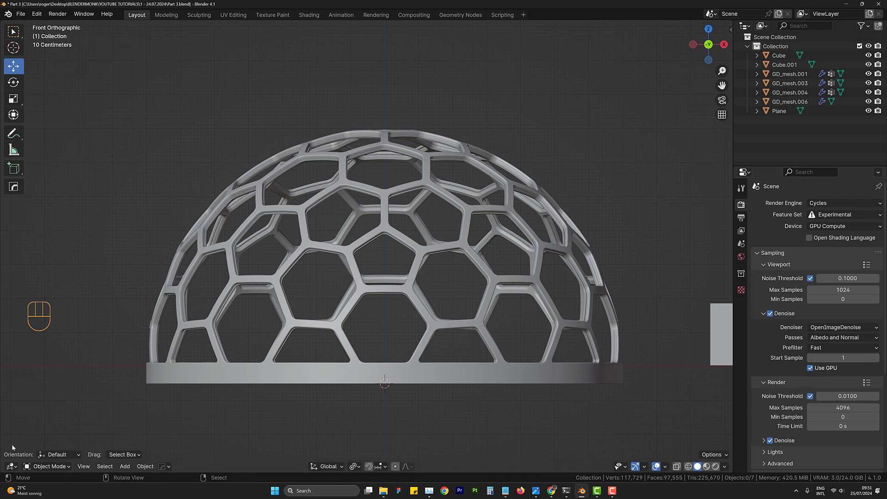
- Split the 3D viewport vertically, turn the new area into a Shader Editor and hide its sidebar
click(2, 469)
drag(2, 469, 304, 469)
click(12, 466)
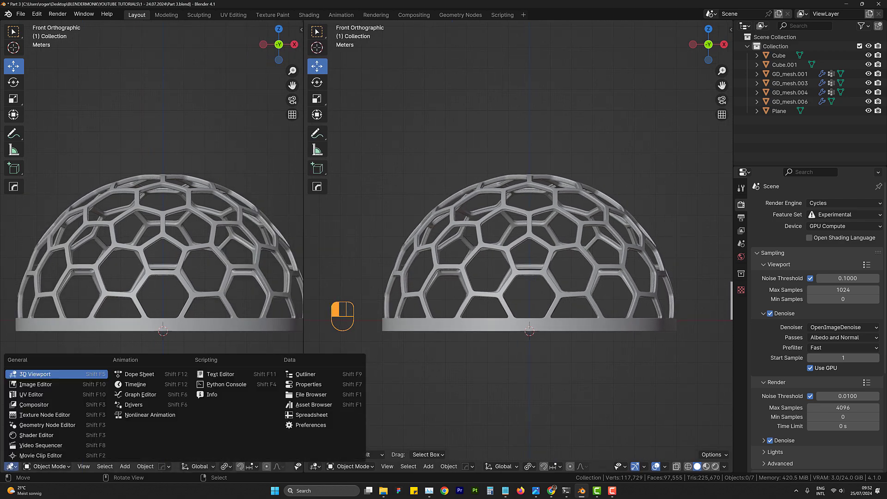
click(32, 435)
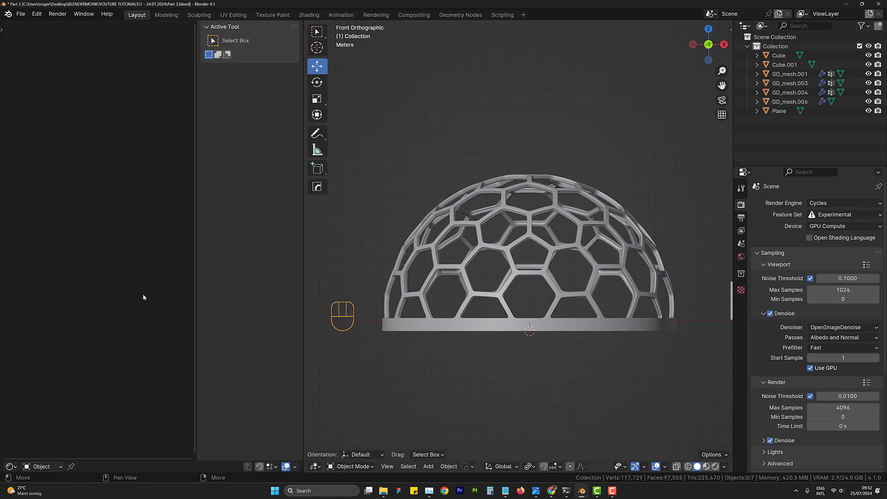
key(n)
- Switch the 3D view to a perspective close-up of the dome frame with rendered shading
middle_drag(547, 269, 585, 219)
key(KP_5)
scroll(585, 219, up, 8)
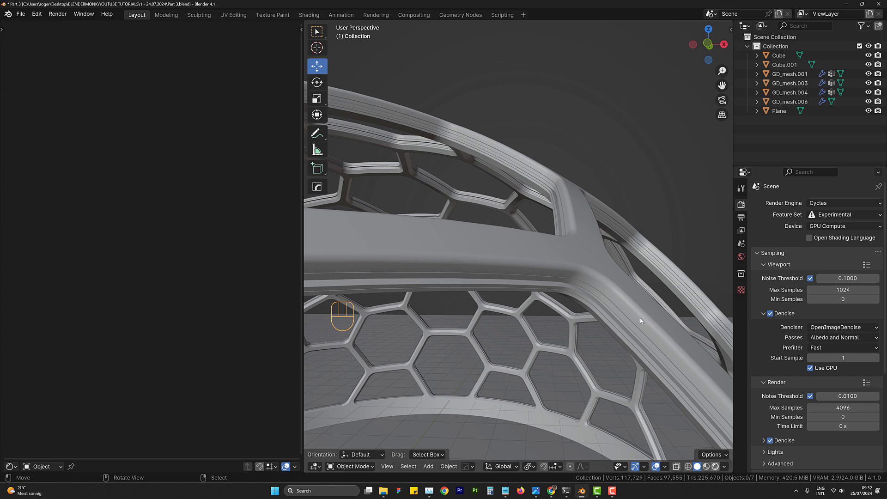
click(715, 466)
click(724, 467)
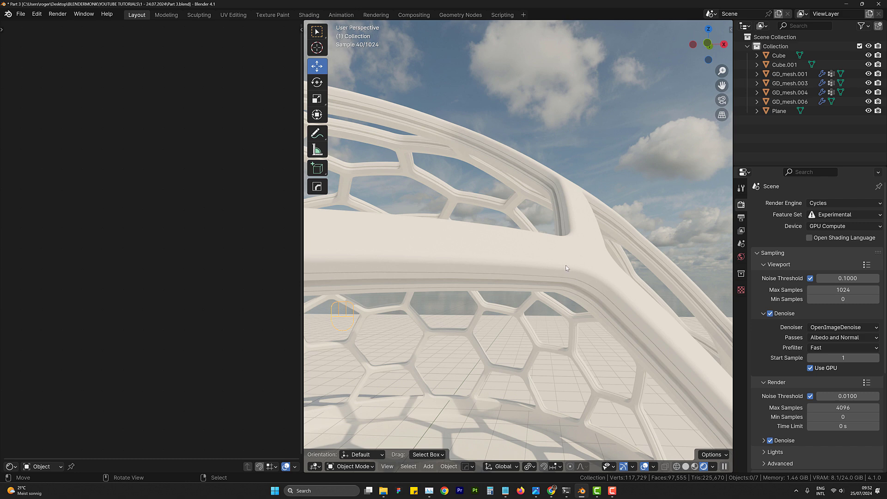
- Create a new material on the dome's outermost frame mesh, GD_mesh.001, and name it "outer frame"
scroll(565, 253, down, 5)
scroll(601, 280, up, 4)
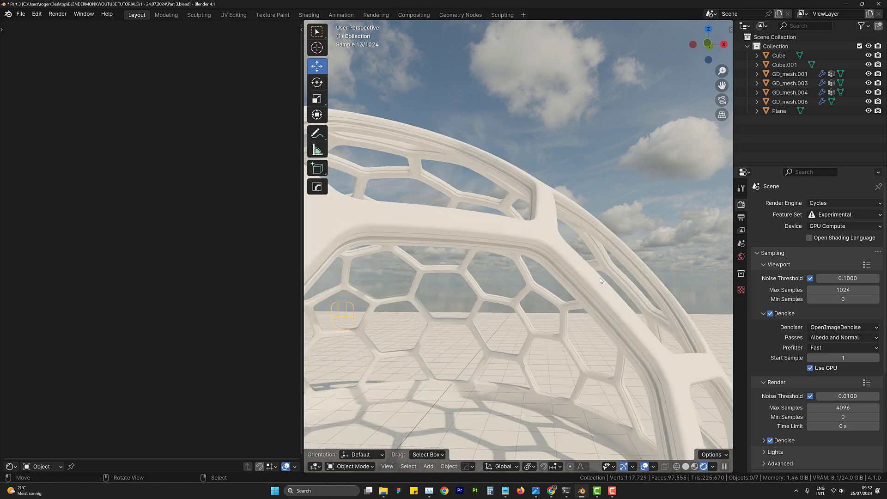
shift+middle_drag(600, 279, 596, 189)
scroll(596, 189, up, 4)
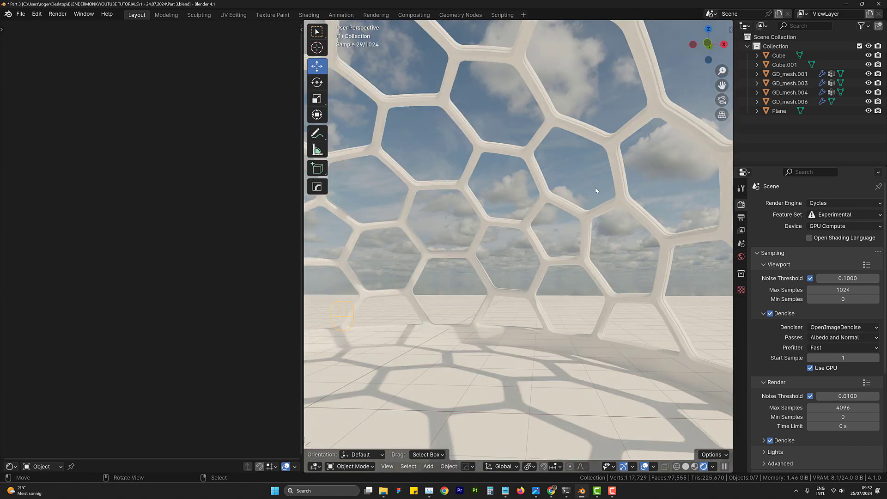
shift+middle_drag(633, 119, 515, 223)
scroll(511, 232, up, 5)
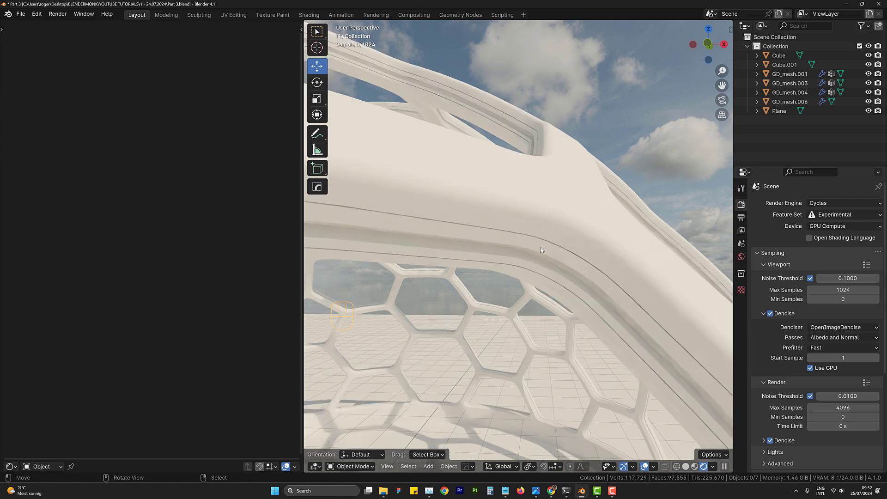
click(565, 205)
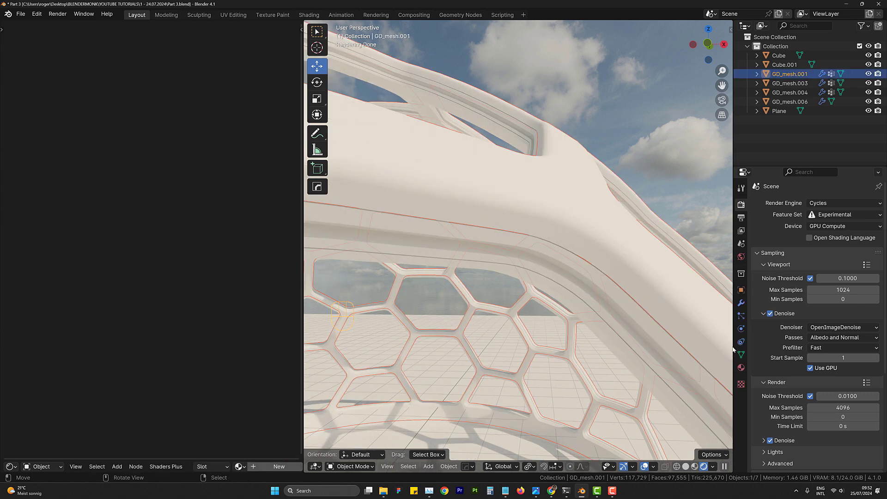
click(741, 367)
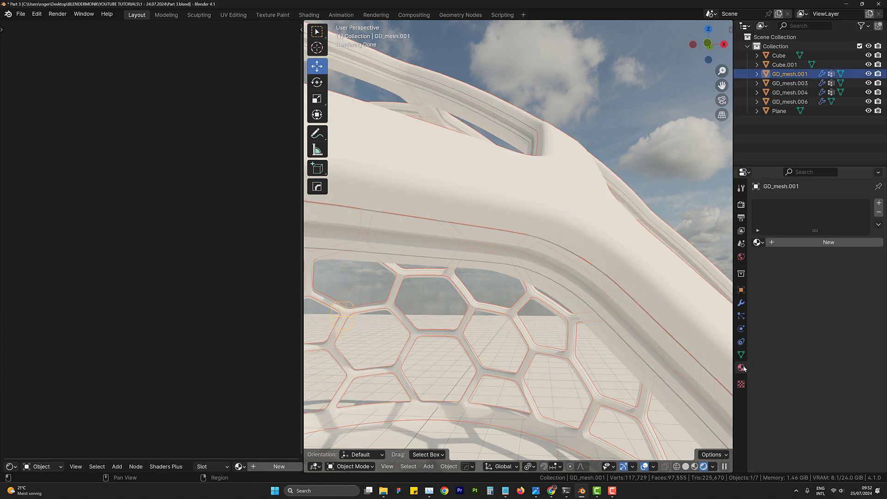
click(784, 243)
click(784, 242)
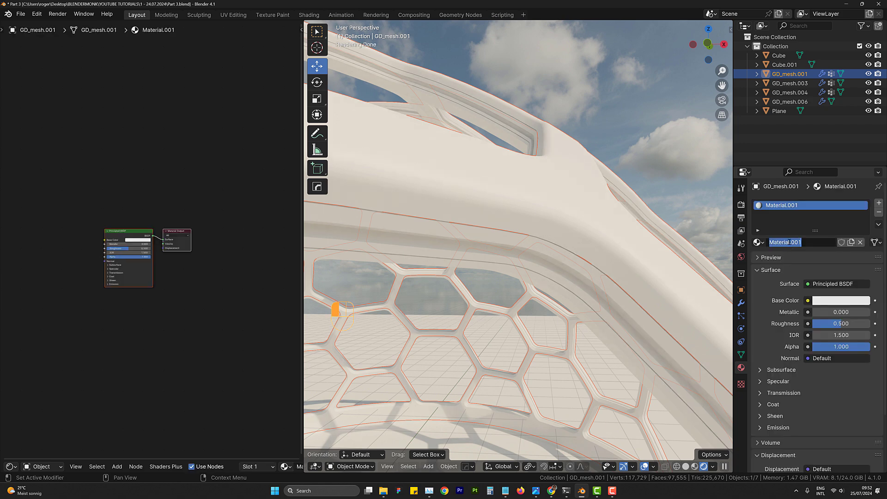
text(outer frame)
key(Return)
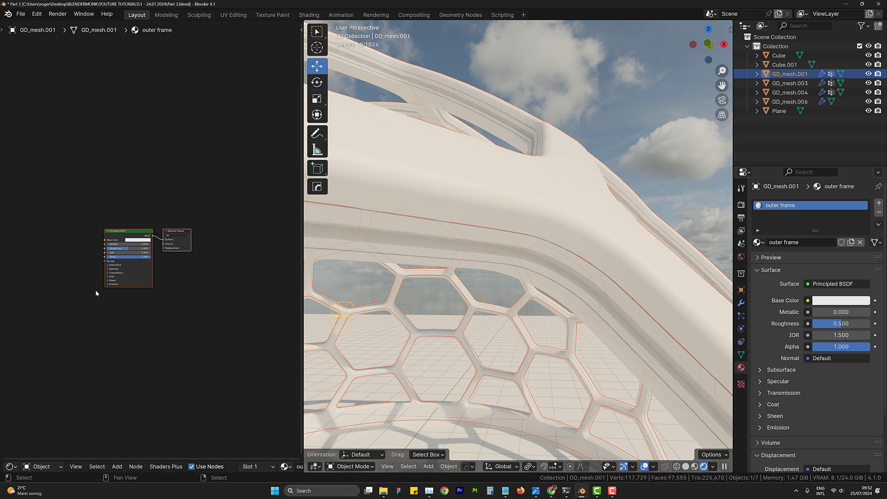
- Set the outer frame material's Metallic to 1.000 and darken its base color to a medium grey
scroll(122, 236, up, 2)
drag(116, 247, 157, 247)
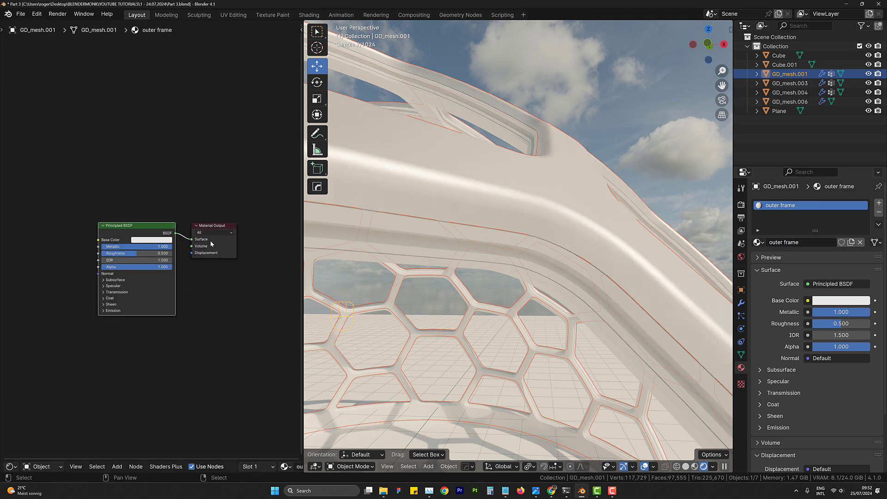
click(165, 241)
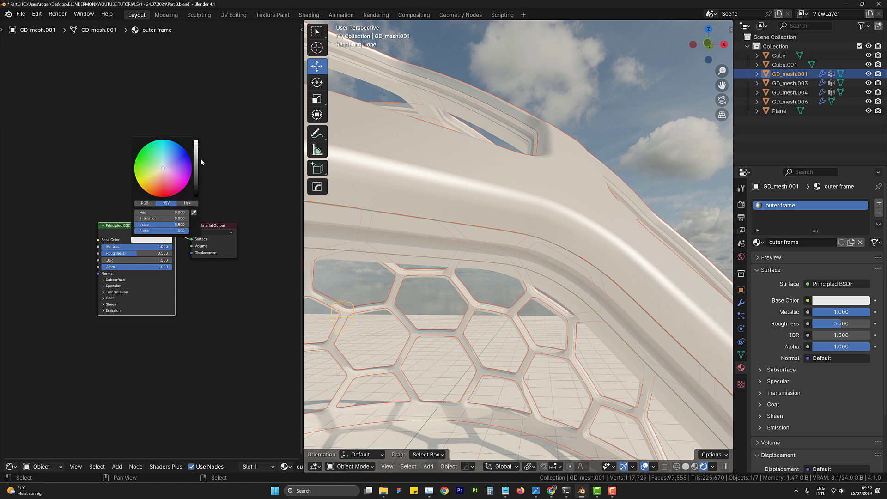
drag(196, 142, 196, 155)
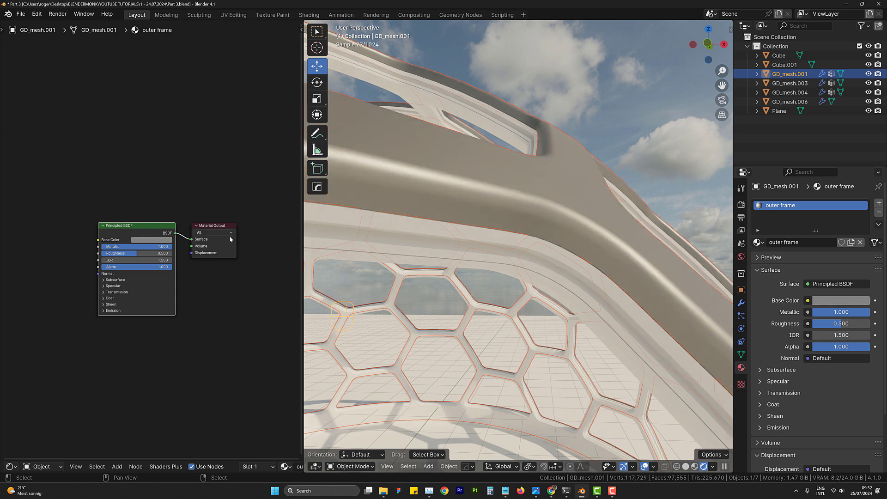
- Add a Bevel node and connect its Normal output to the Normal input of the Principled BSDF
middle_drag(182, 333, 246, 277)
key(shift+a)
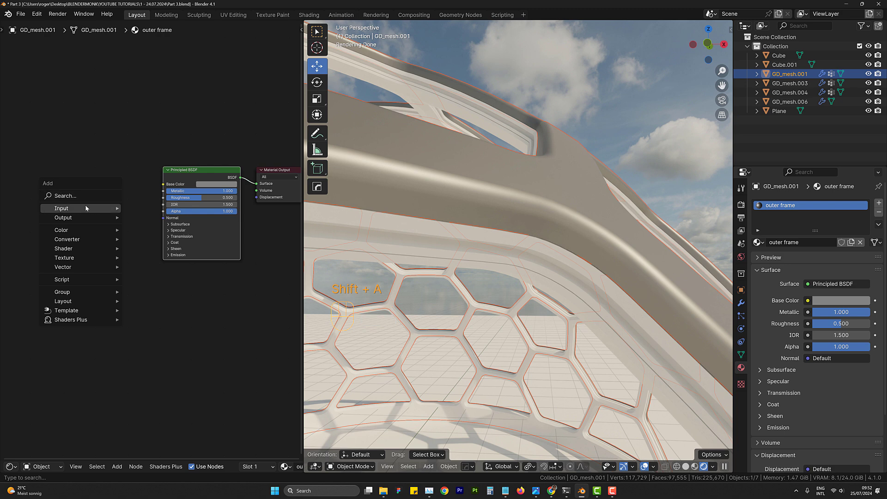
mouse_move(86, 208)
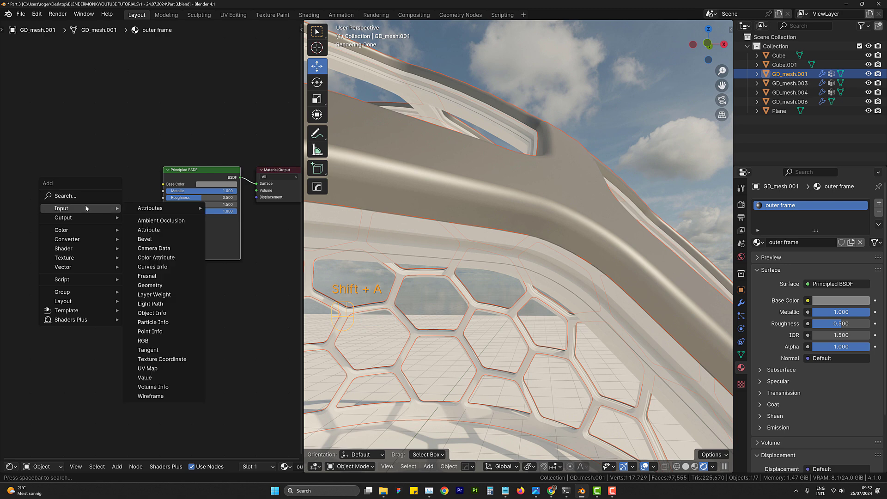
click(145, 239)
click(54, 264)
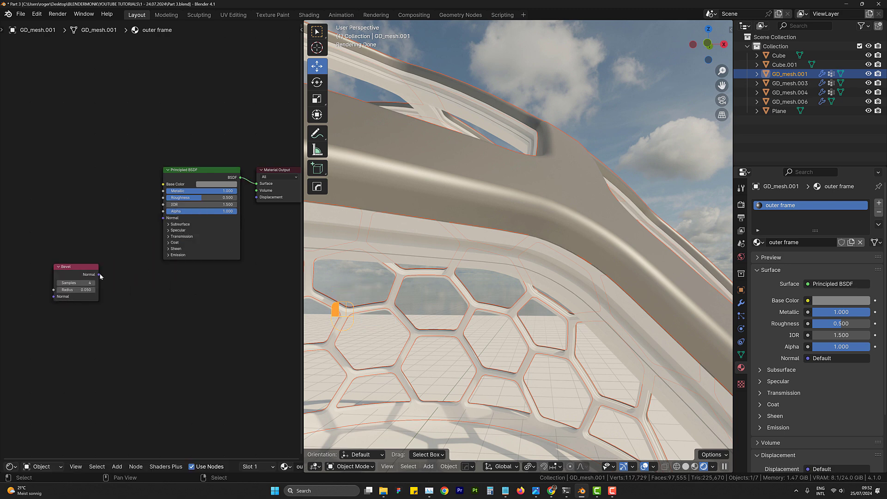
drag(99, 274, 158, 220)
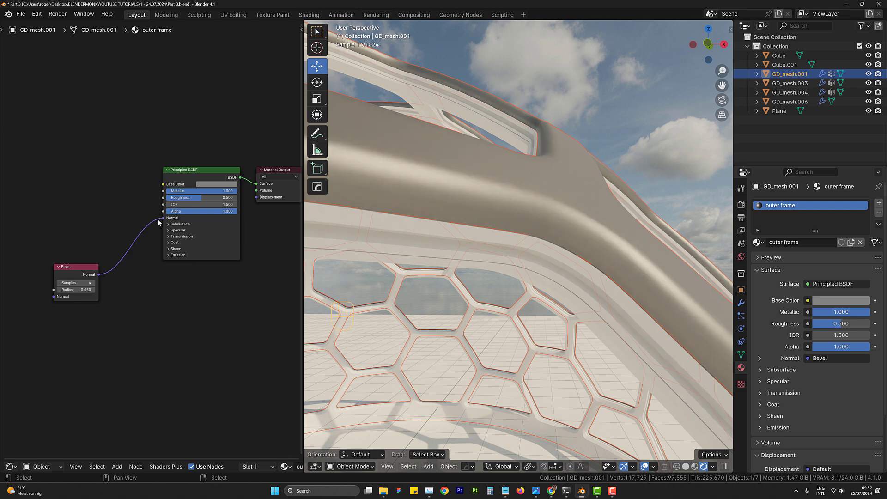
- Set the Bevel node's radius to 0.001 and samples to 5, and deselect the frame mesh
click(81, 289)
text(0.00)
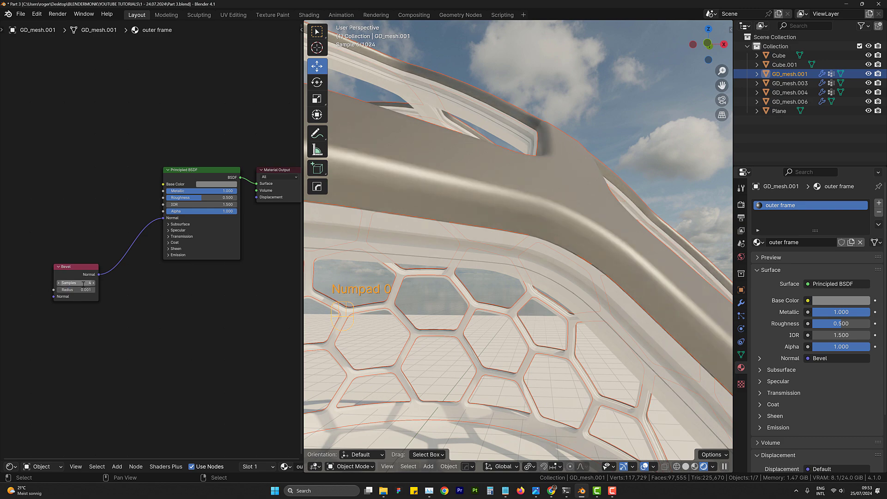
key(Return)
middle_drag(520, 263, 637, 194)
scroll(637, 194, down, 3)
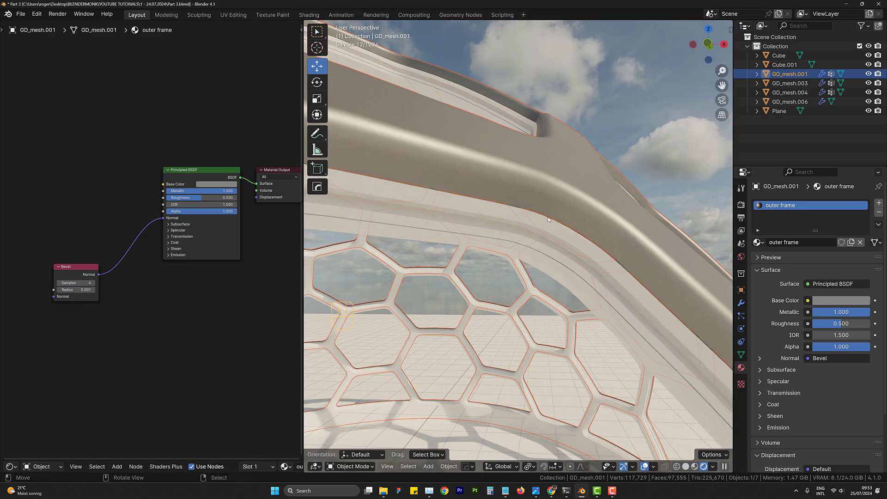
key(alt+a)
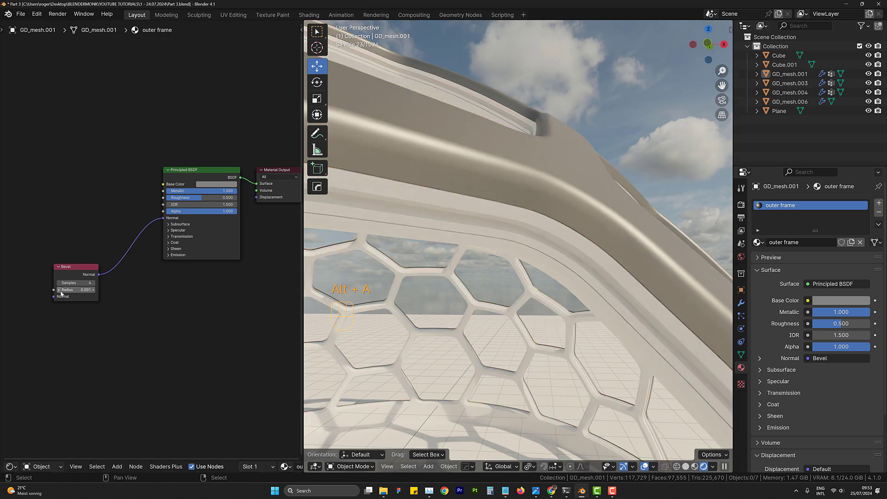
click(95, 283)
- Make room beside the Bevel node and insert a Bump node on the link between it and the Principled BSDF
drag(94, 271, 56, 273)
key(shift+a)
mouse_move(121, 292)
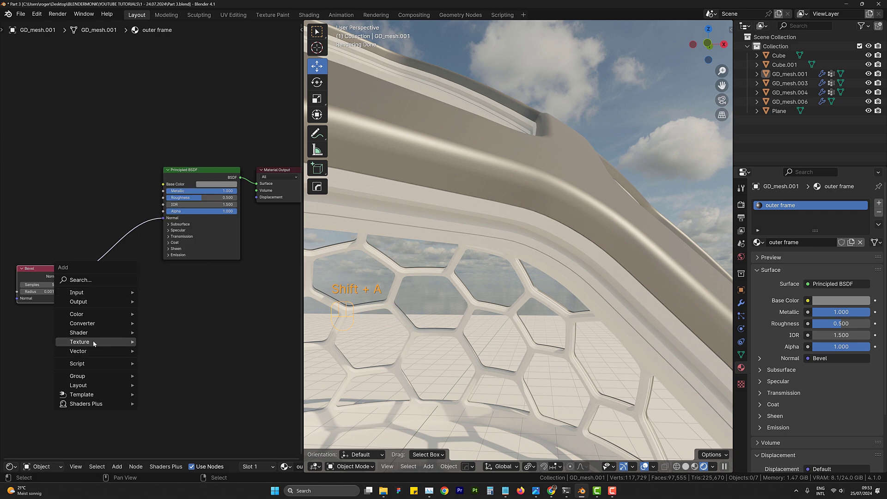
mouse_move(123, 351)
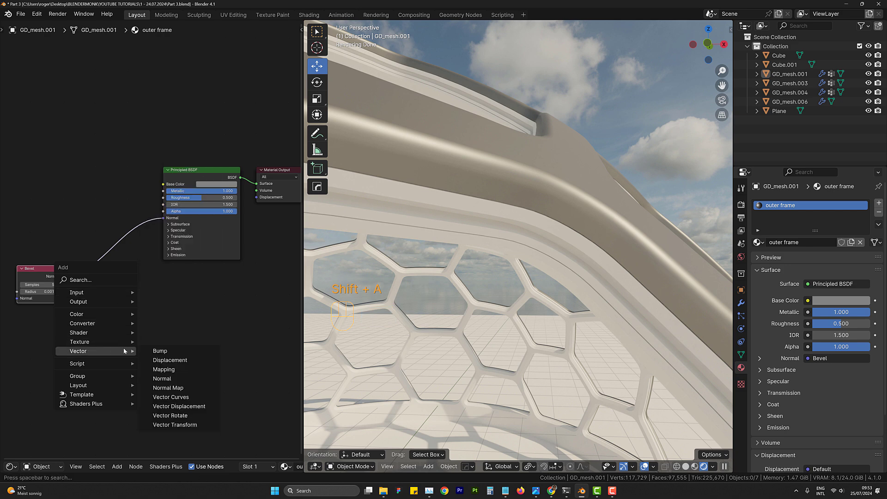
click(160, 352)
click(92, 236)
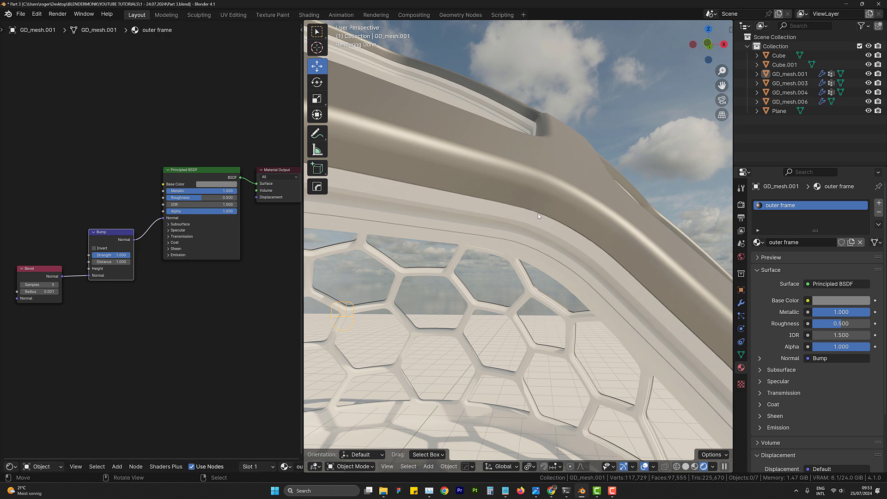
- Assign the existing outer frame material to the neighbouring frame meshes GD_mesh.003 and GD_mesh.006
scroll(201, 262, down, 2)
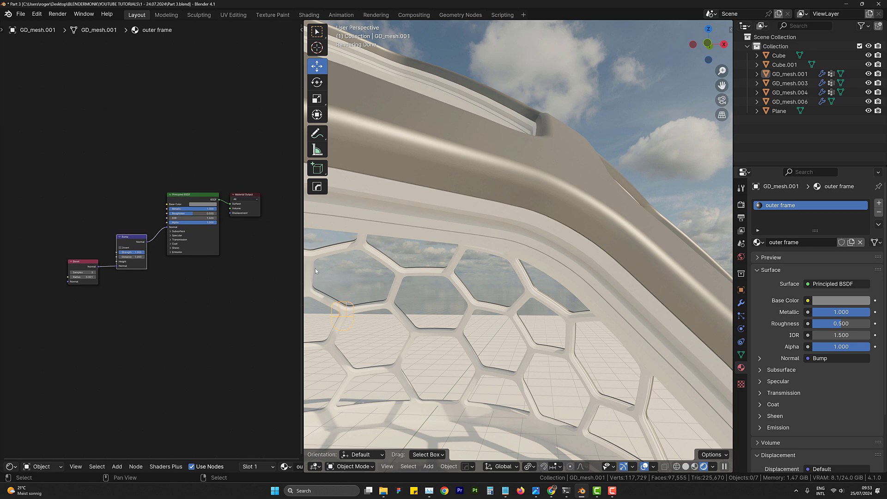
click(567, 237)
click(757, 242)
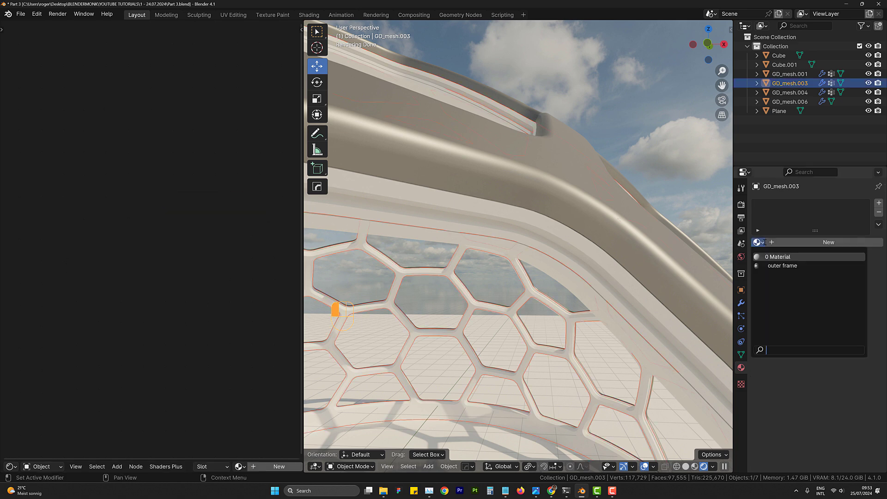
click(782, 265)
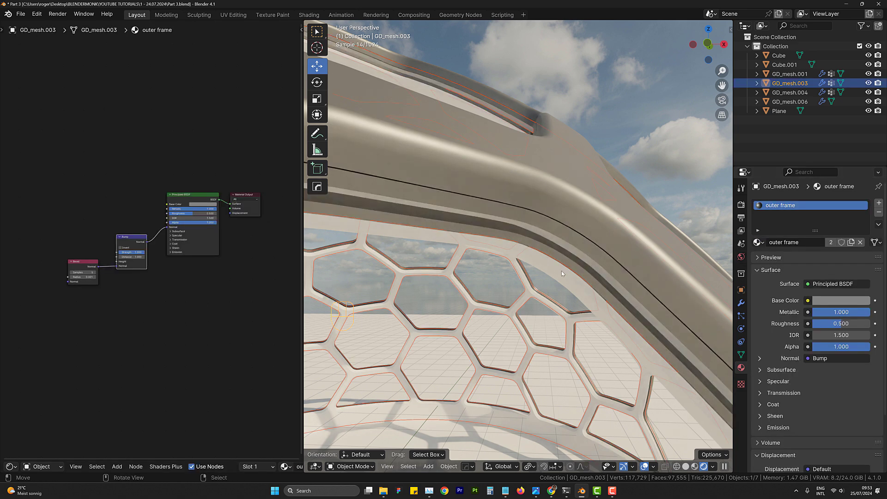
click(562, 271)
click(757, 242)
click(782, 265)
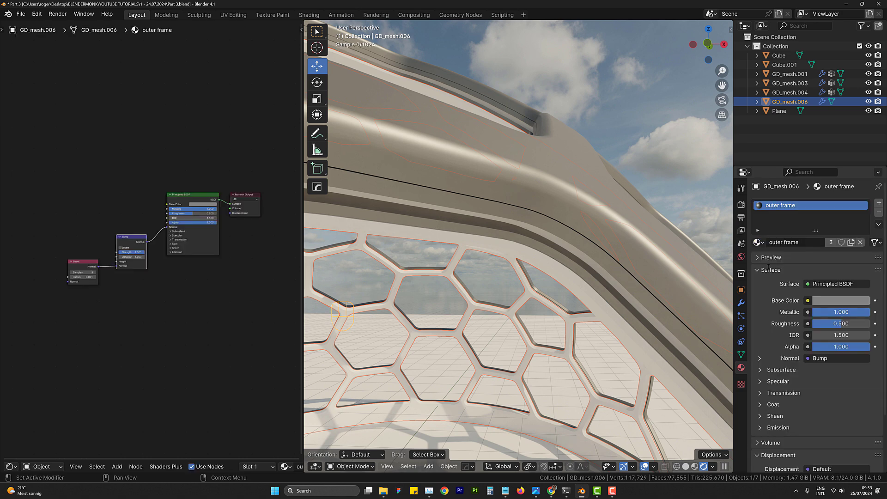
- Give GD_mesh.003 its own copy of the outer frame material and make its base color a saturated orange with value 0.440
click(578, 240)
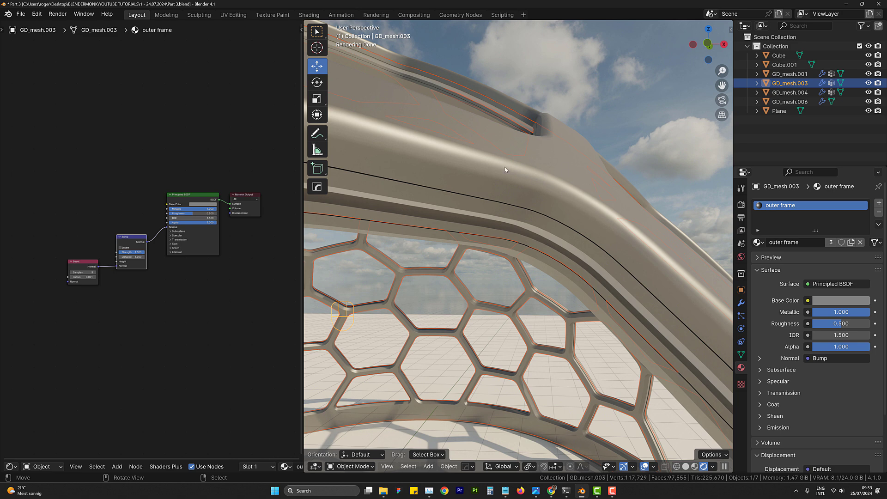
click(831, 243)
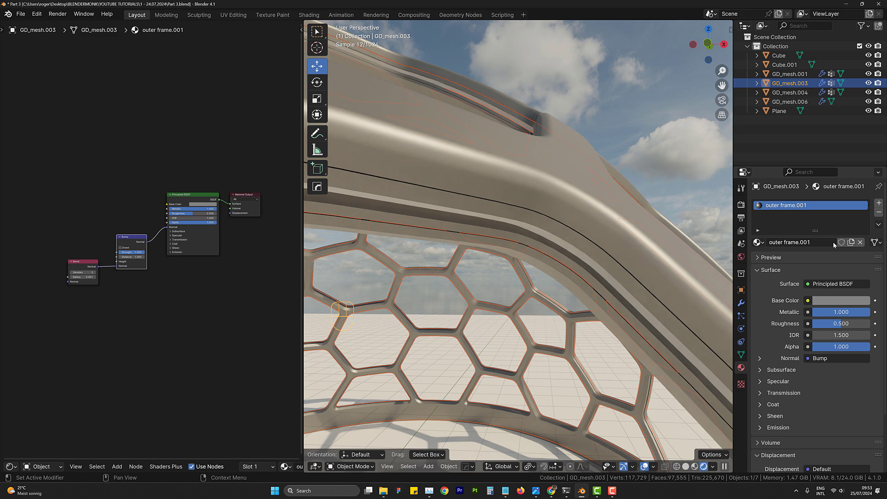
scroll(180, 299, up, 3)
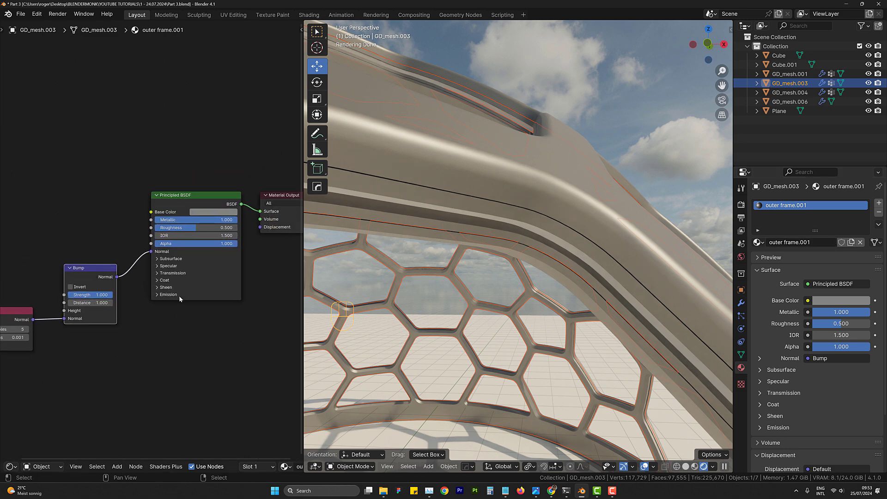
mouse_move(224, 221)
mouse_down()
mouse_move(205, 221)
mouse_move(224, 221)
mouse_up()
click(225, 212)
click(216, 146)
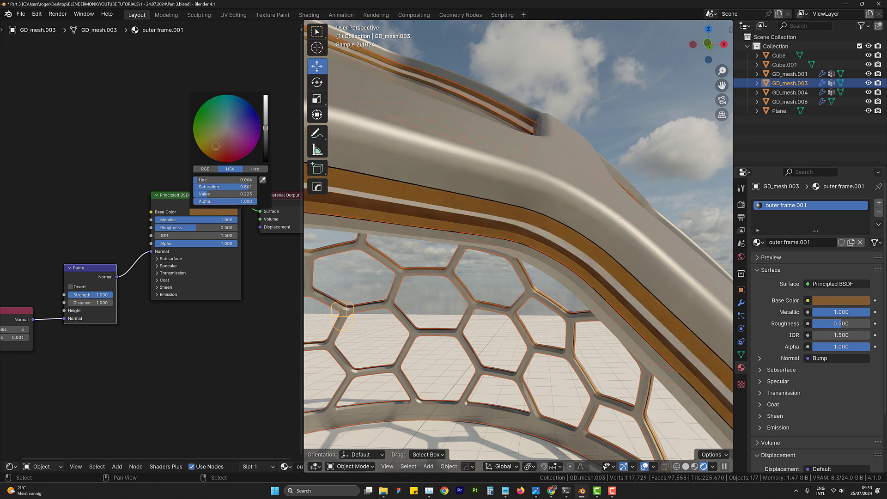
drag(216, 146, 214, 150)
drag(267, 128, 267, 115)
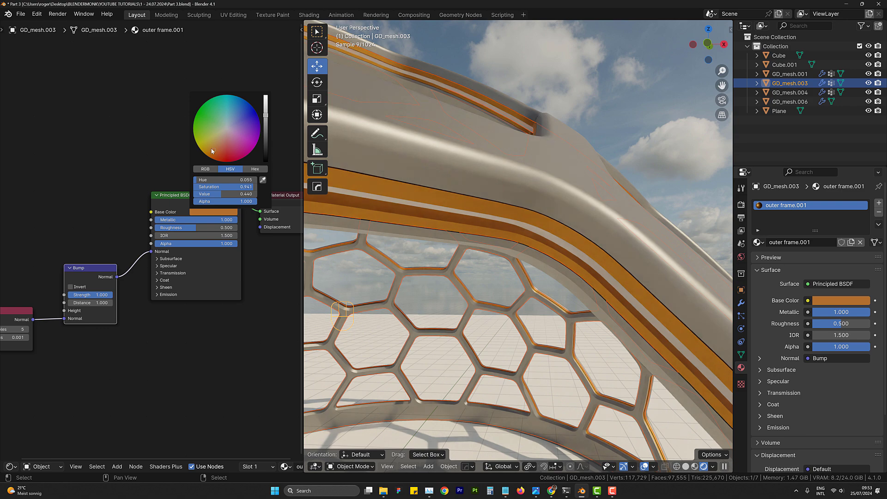
drag(211, 149, 209, 149)
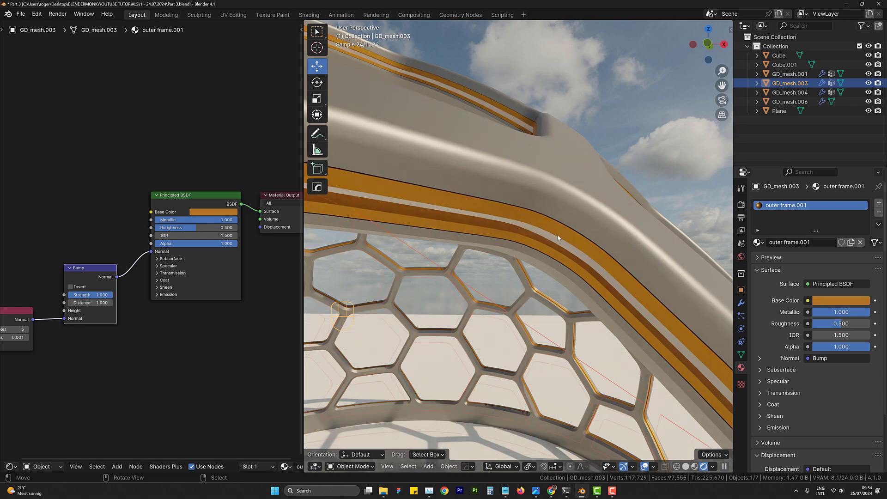
- Create a new material for GD_mesh.004, the thin strip running between the orange bands of the frame
scroll(556, 225, up, 2)
shift+middle_drag(558, 223, 575, 239)
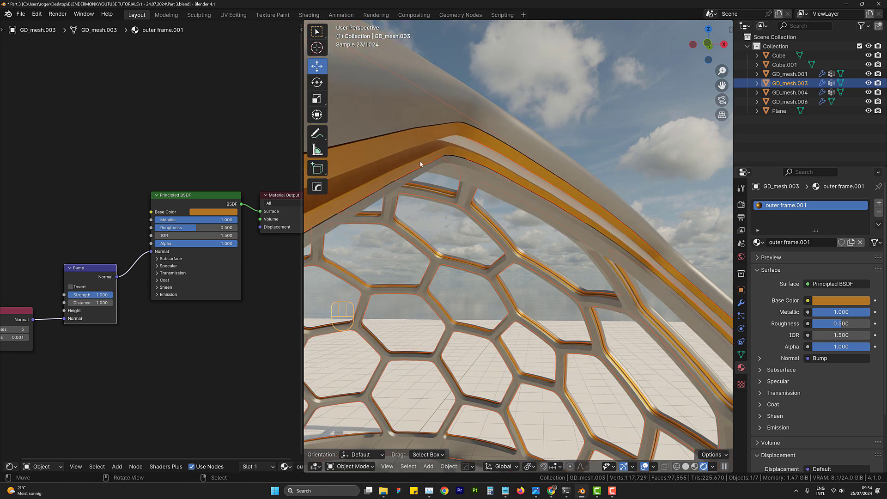
middle_drag(159, 303, 202, 277)
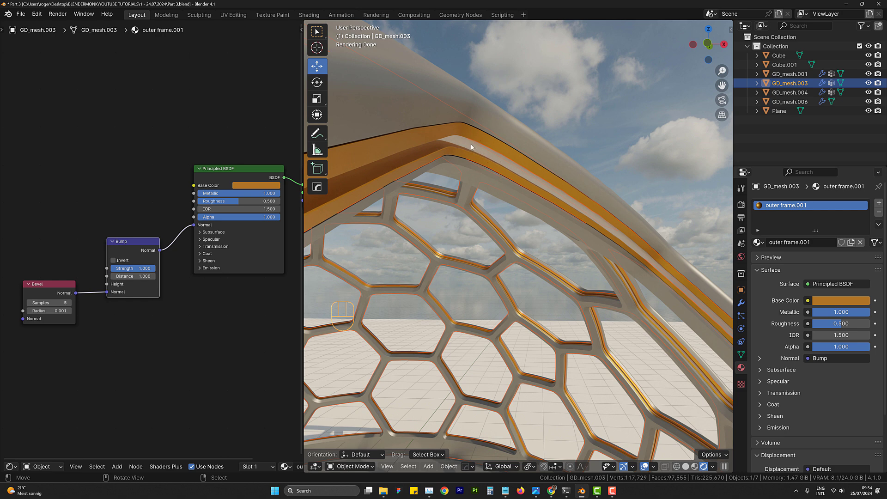
click(460, 143)
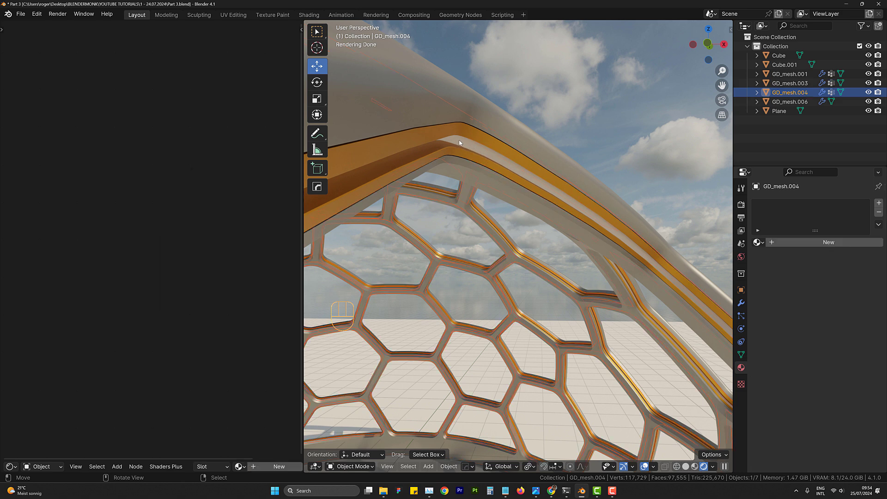
click(805, 242)
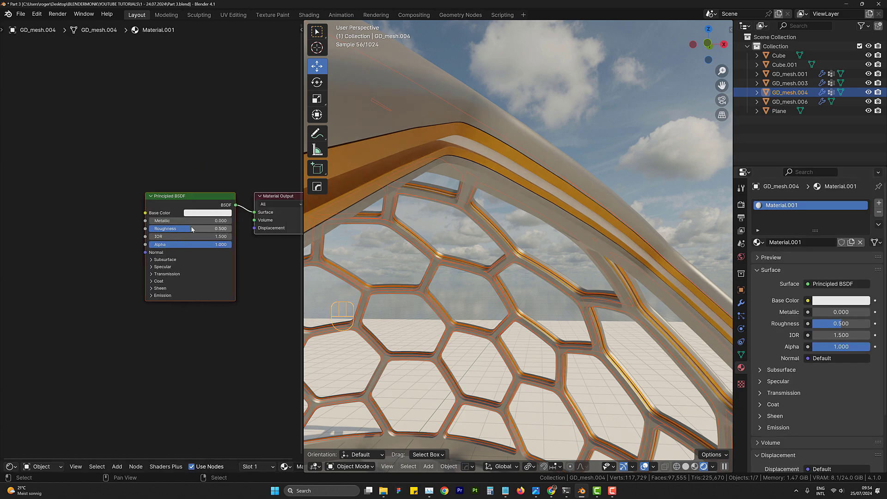
- Darken the base color of the strip's new material to near black
click(203, 212)
click(260, 116)
drag(260, 116, 260, 157)
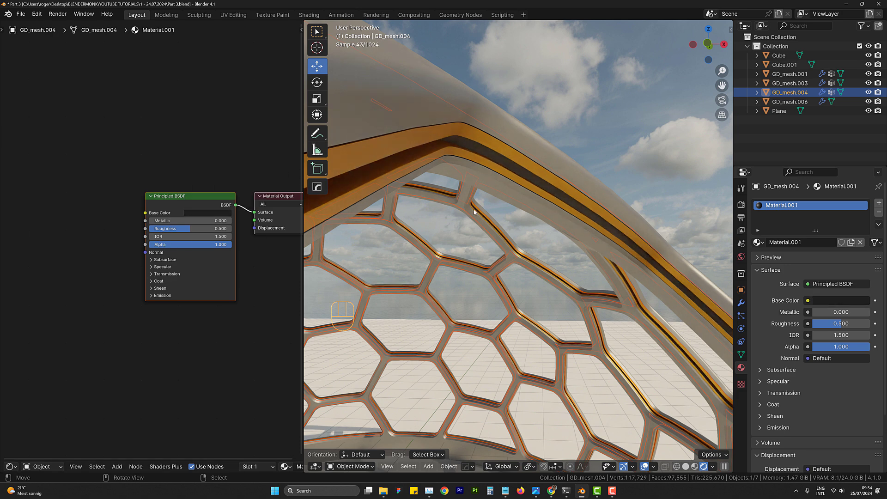
- Set the strip material's Metallic to 1.000, its base color to white and its roughness to 0.174
drag(187, 223, 214, 217)
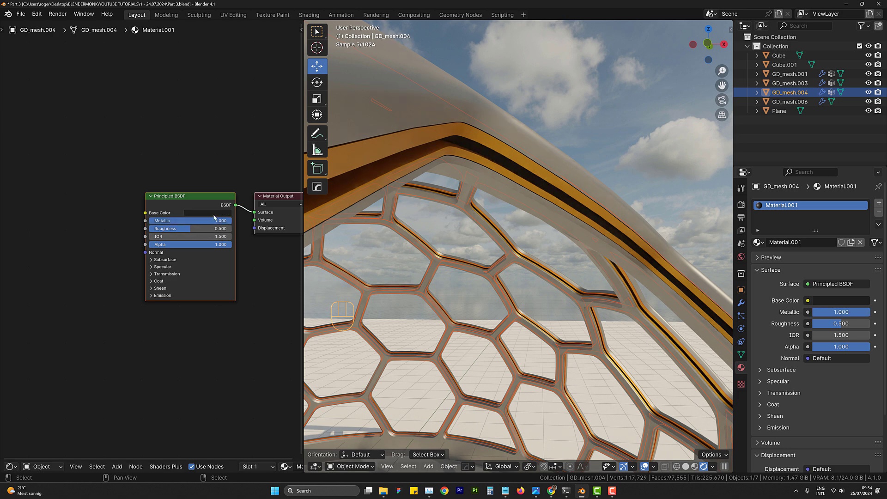
click(215, 213)
drag(259, 142, 260, 97)
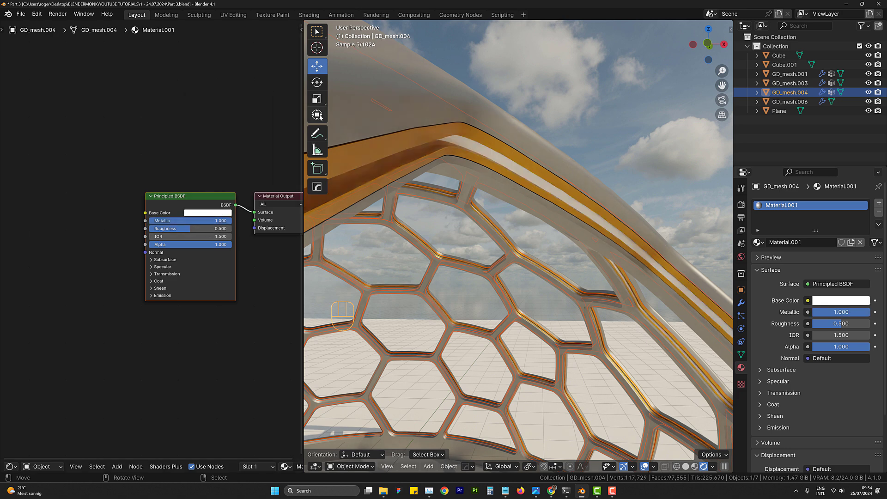
drag(222, 229, 200, 229)
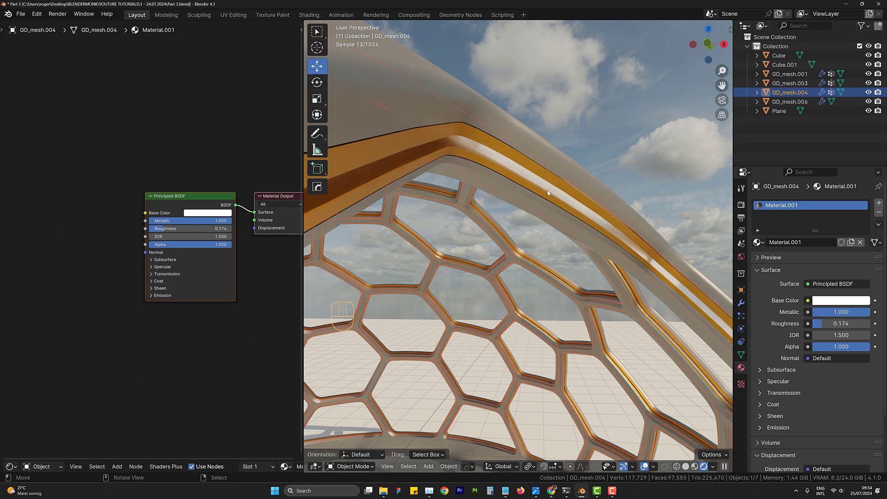
- Give the inner honeycomb frame GD_mesh.006 its own copy of its shared material and name that copy "inner frame"
middle_drag(540, 177, 468, 200)
scroll(457, 157, up, 2)
click(489, 217)
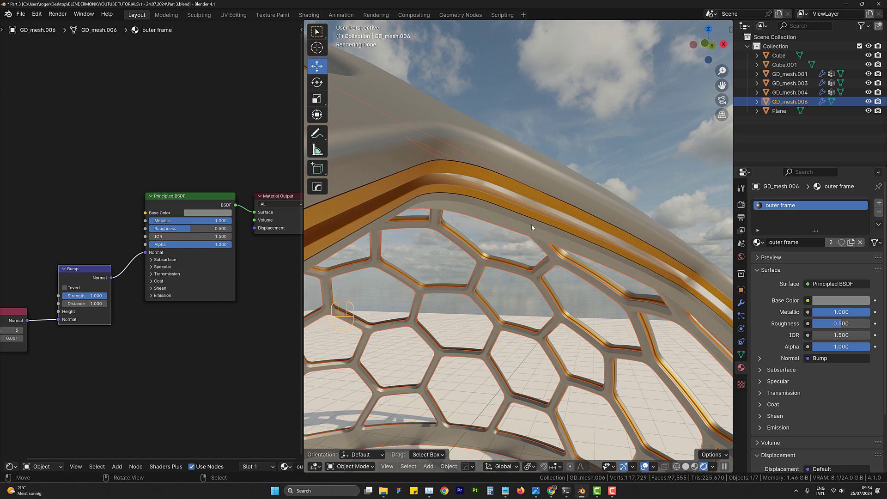
click(793, 242)
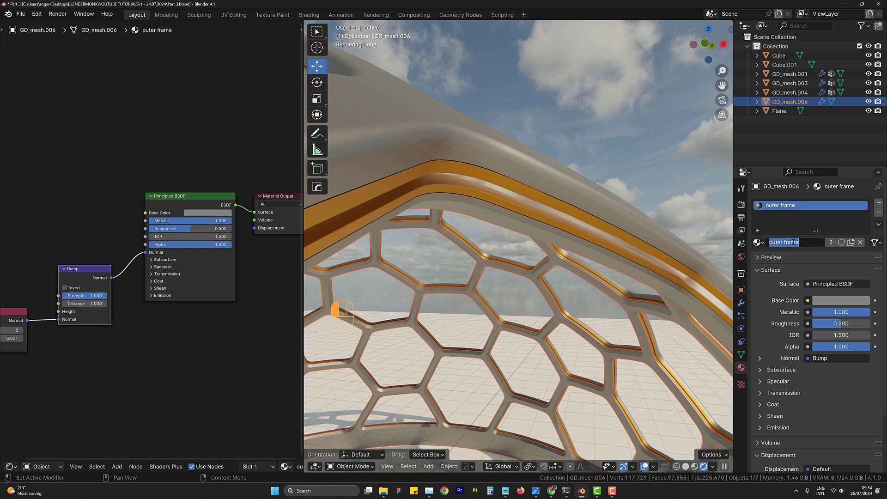
text(inn)
key(BackSpace)
key(BackSpace)
key(BackSpace)
key(Return)
click(832, 242)
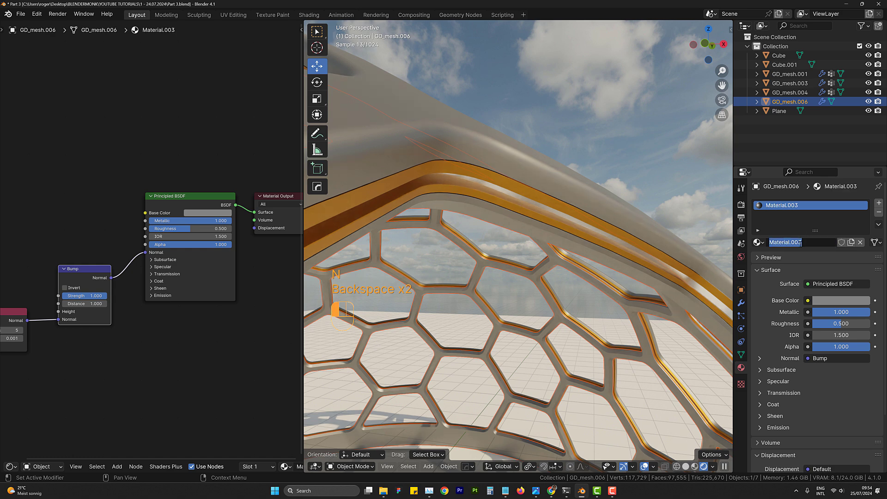
text(inner frame)
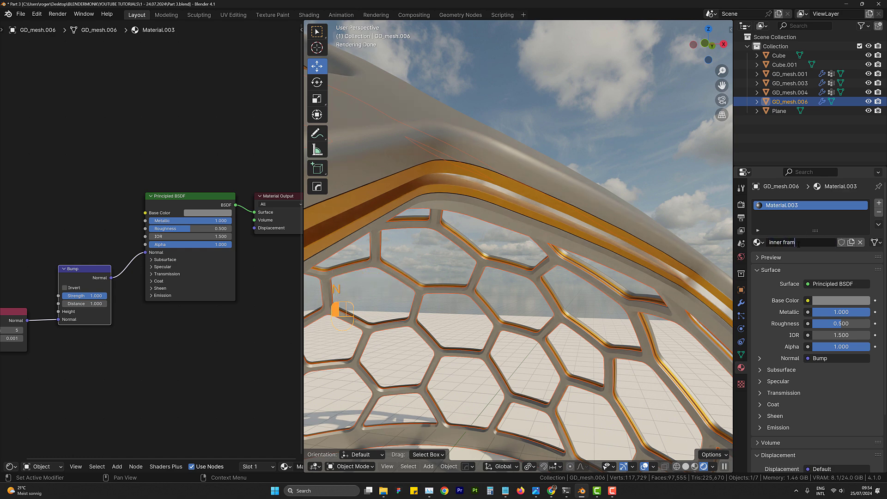
key(Return)
- Set the inner frame material's Metallic to 0.000, expand its Coat settings, and make its base color white
middle_drag(181, 349, 225, 352)
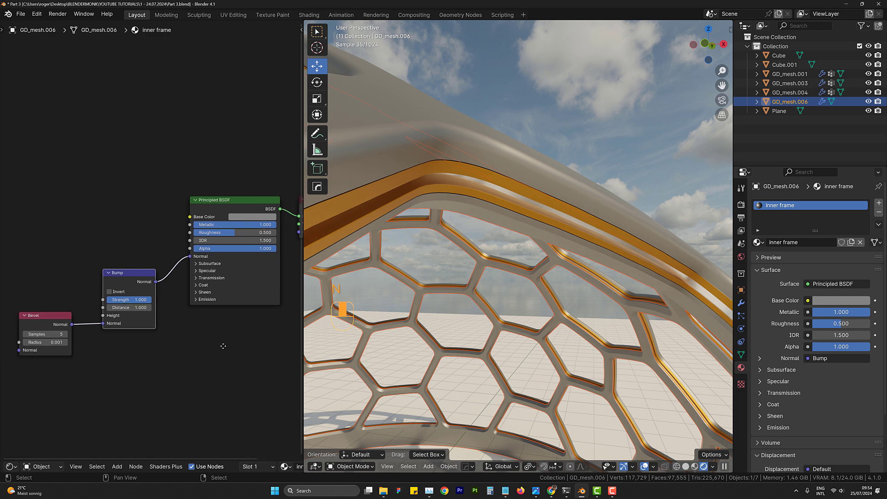
drag(246, 224, 199, 225)
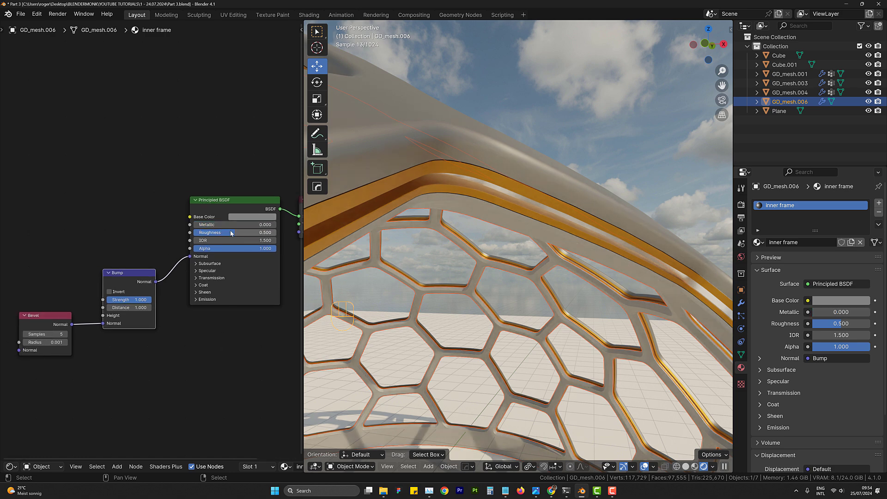
click(197, 285)
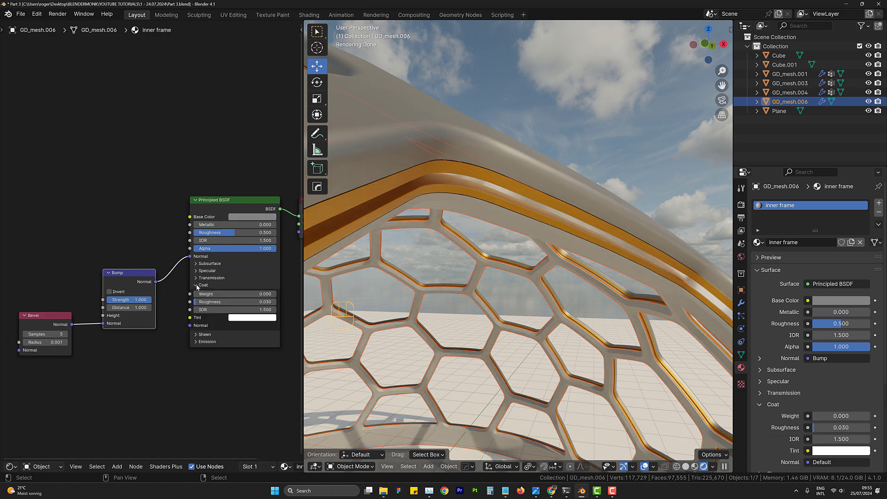
middle_drag(327, 264, 554, 189)
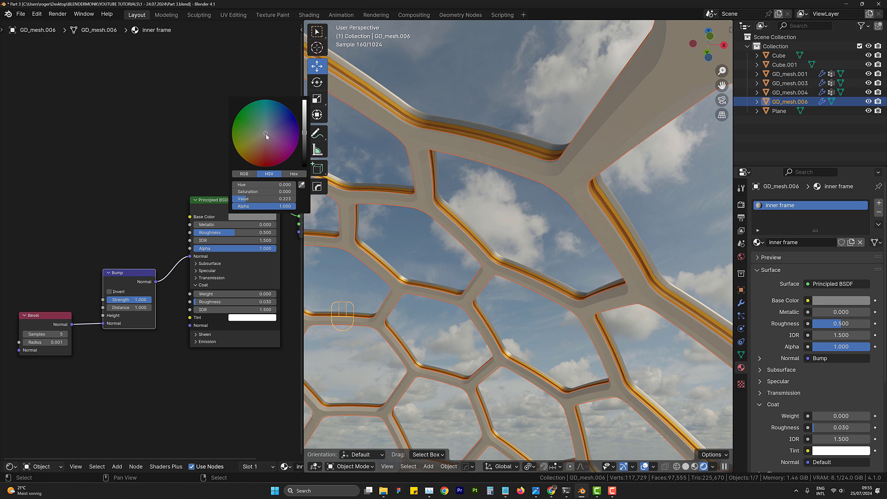
drag(304, 132, 304, 101)
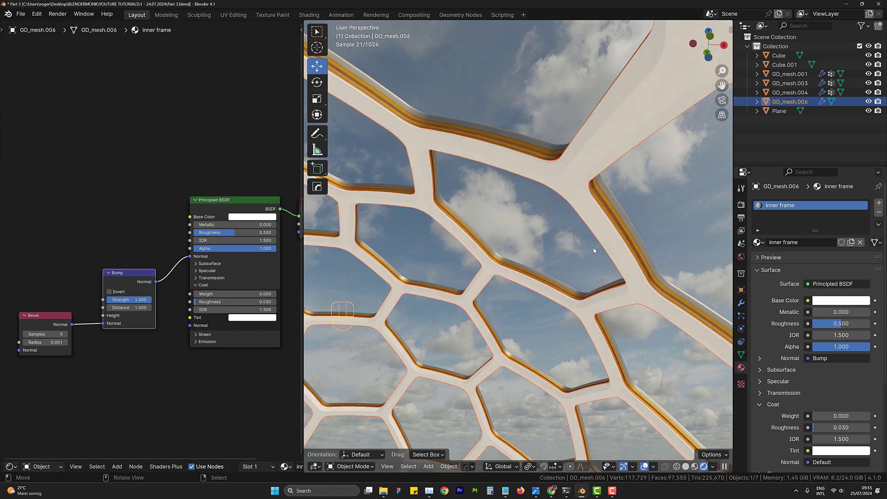
- Set the inner frame material's coat weight to 1.000 and coat roughness to 0.062, and deselect the mesh
mouse_move(234, 294)
mouse_down()
mouse_move(289, 294)
mouse_move(245, 302)
mouse_up()
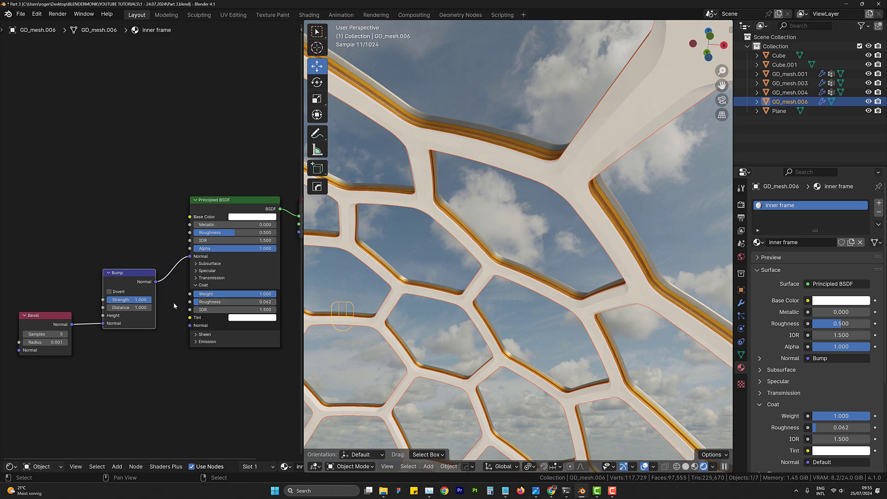
middle_drag(603, 272, 566, 203)
shift+middle_drag(501, 272, 474, 246)
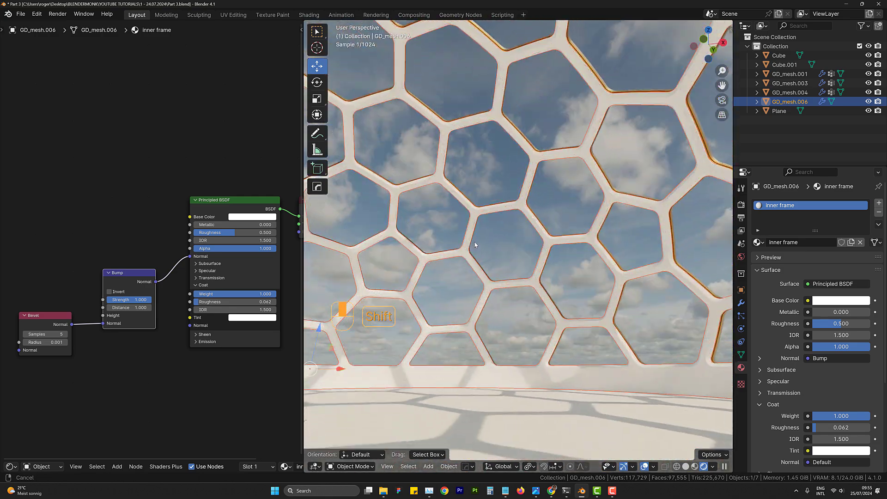
shift+middle_drag(586, 197, 503, 200)
key(alt+a)
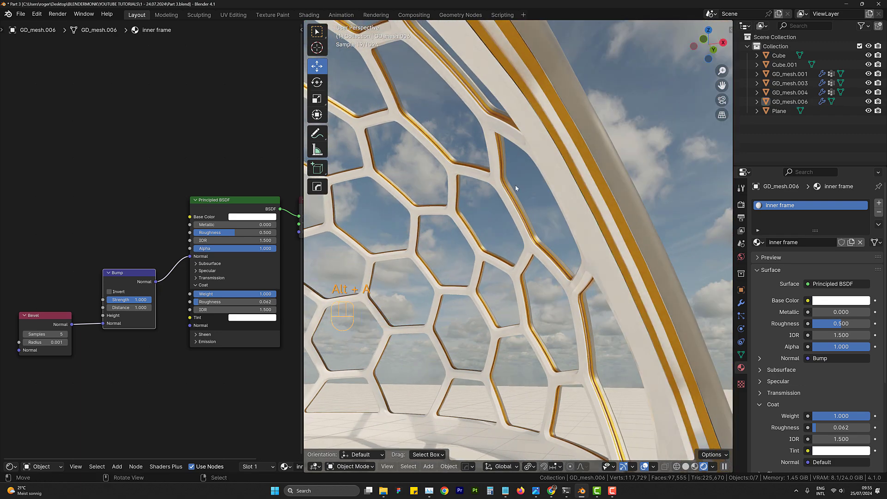
- Darken the base color of the outer frame GD_mesh.001's material to near black, value about 0.02, and deselect the mesh
shift+middle_drag(522, 138, 533, 183)
right_click(561, 111)
scroll(539, 163, down, 6)
scroll(532, 183, up, 5)
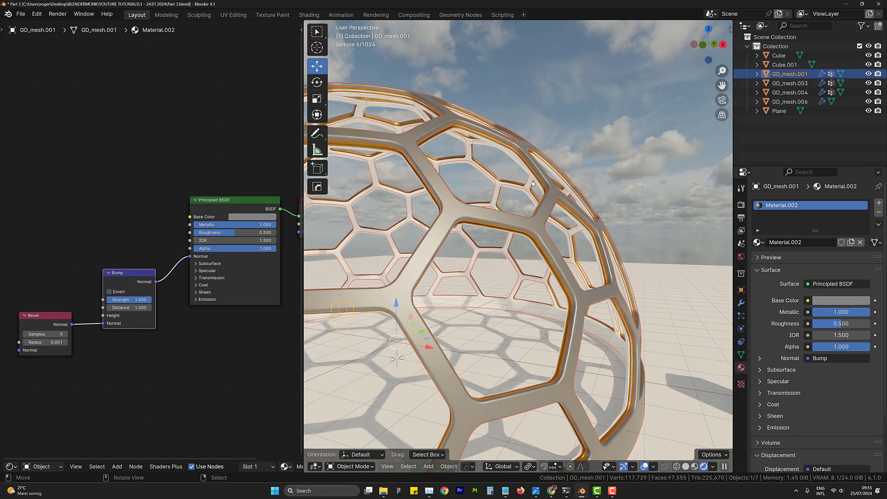
click(247, 217)
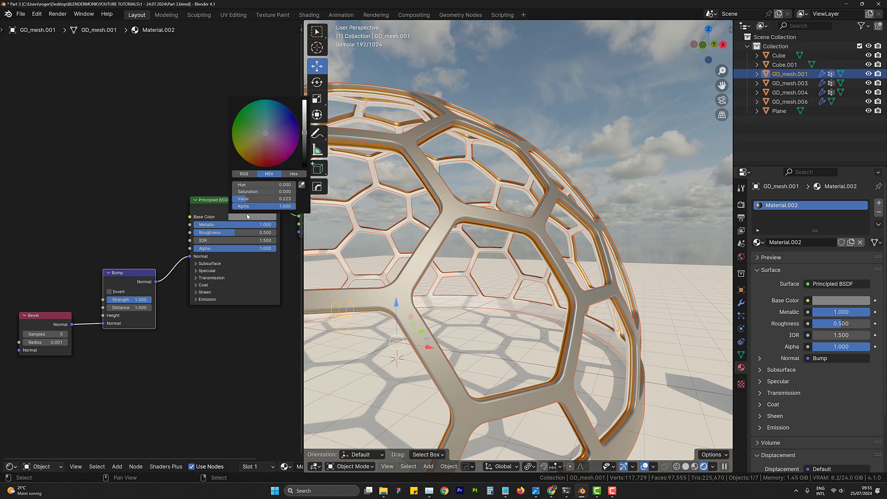
drag(307, 137, 304, 158)
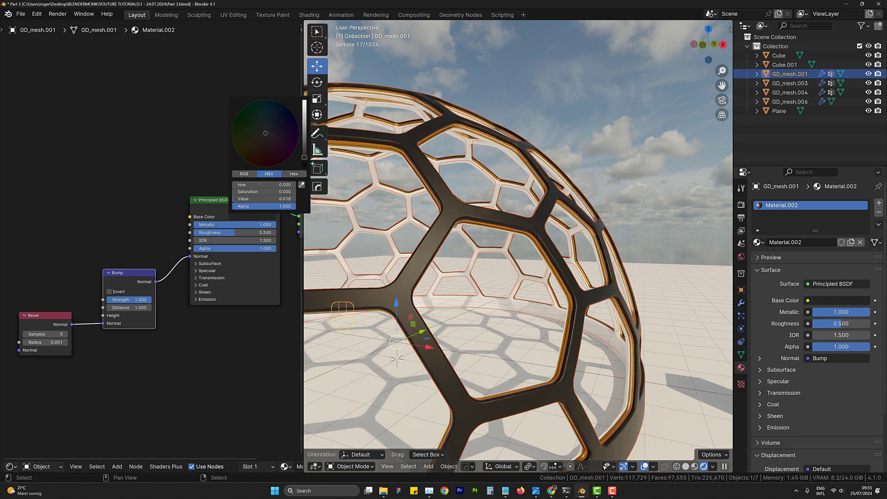
scroll(547, 189, up, 5)
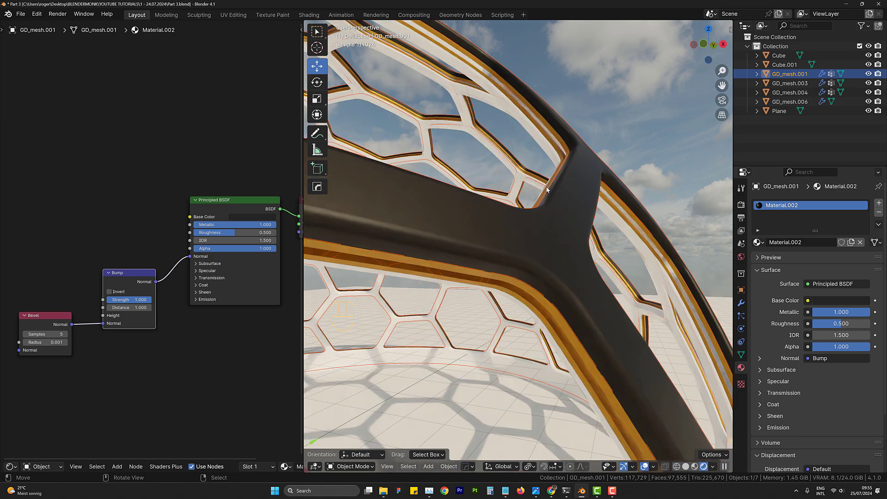
key(alt+a)
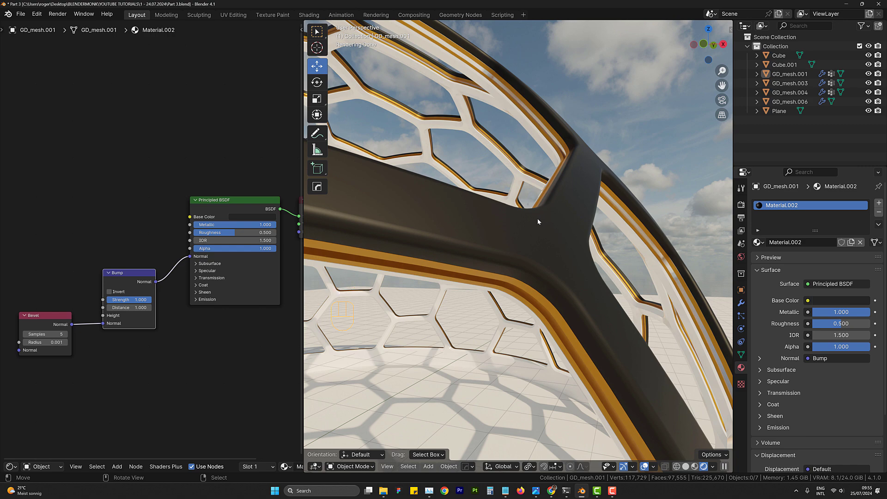
- In the front orthographic view, move the dome shell Cube.001 23 m along X onto the geodesic frame
key(KP_5)
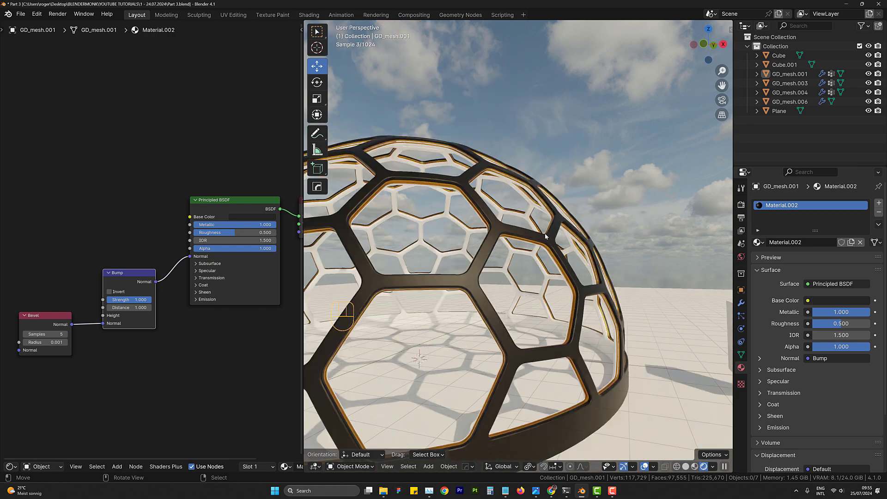
key(KP_1)
scroll(462, 245, down, 5)
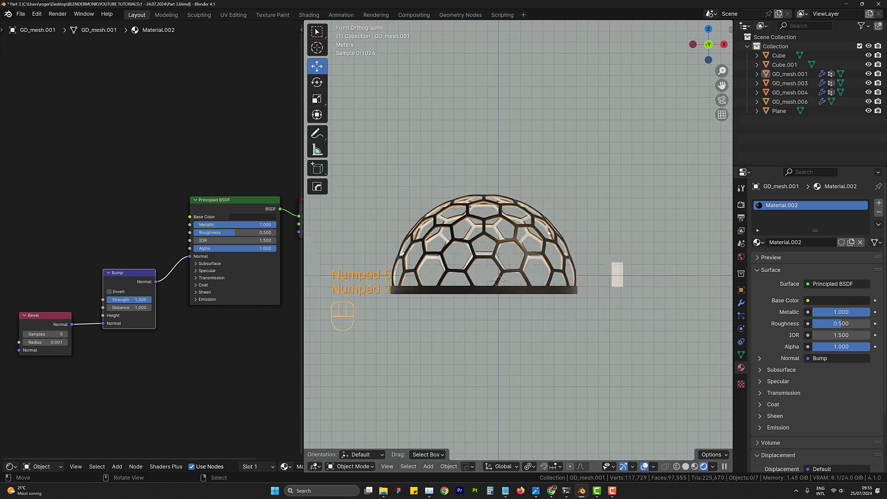
click(402, 248)
ctrl+drag(410, 257, 560, 262)
scroll(521, 232, up, 8)
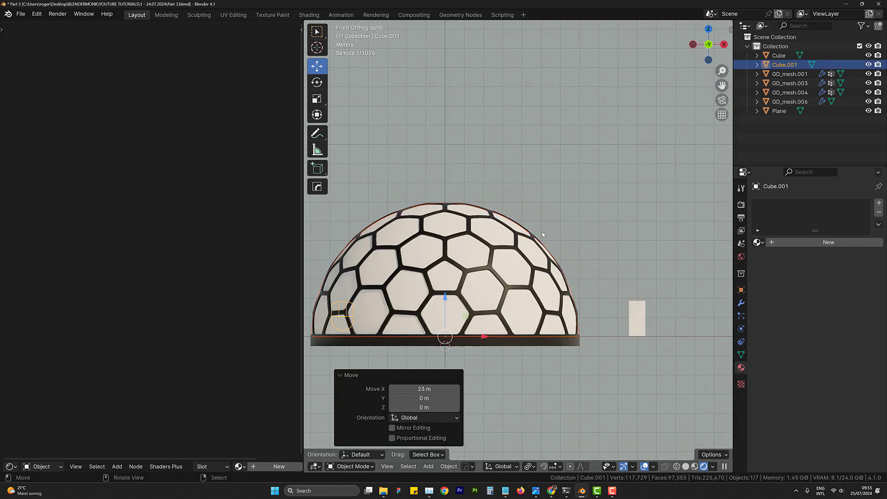
scroll(527, 236, up, 6)
shift+middle_drag(588, 252, 577, 229)
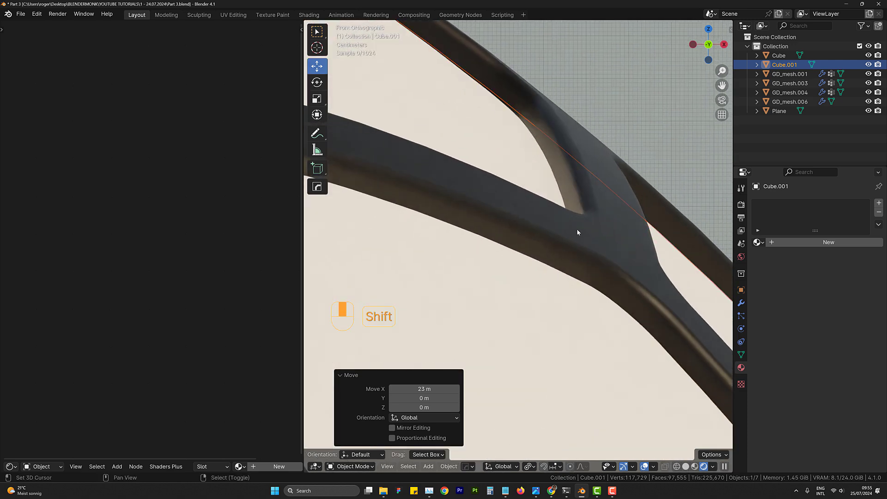
- Scale the dome shell Cube.001 to 0.995 so it sits slightly inside the frame, and return to a perspective view
key(s)
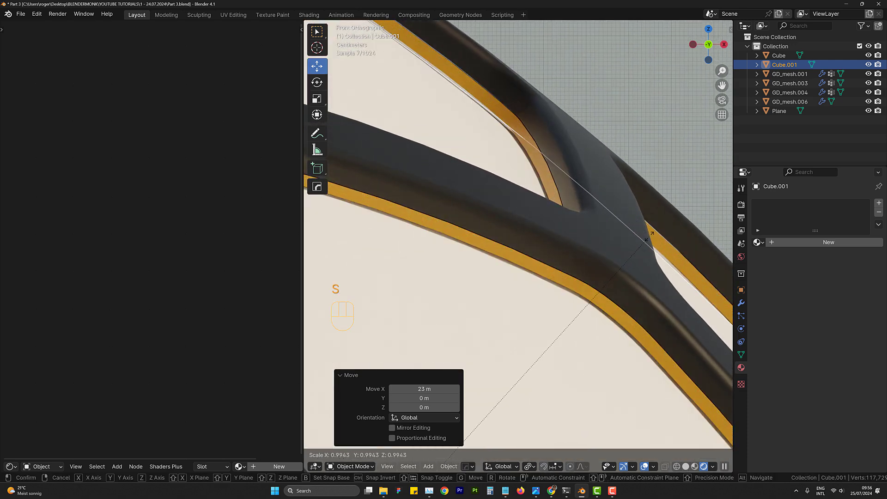
key(shift)
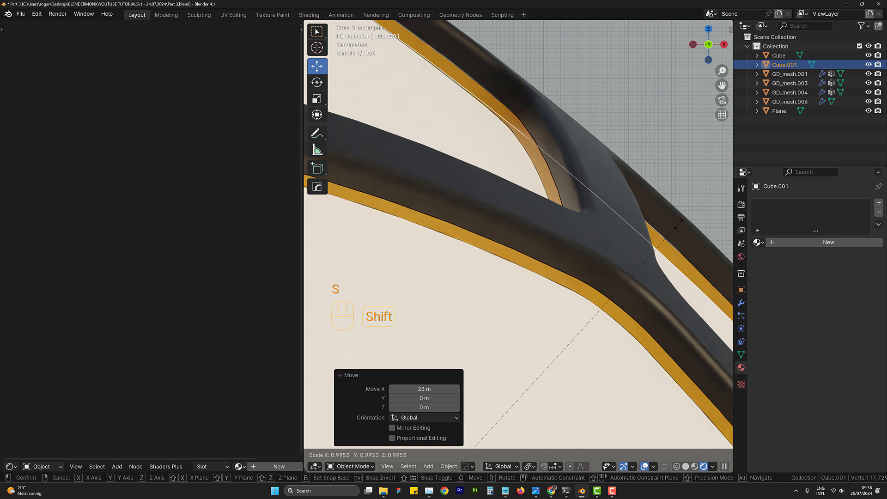
click(681, 223)
scroll(614, 243, down, 5)
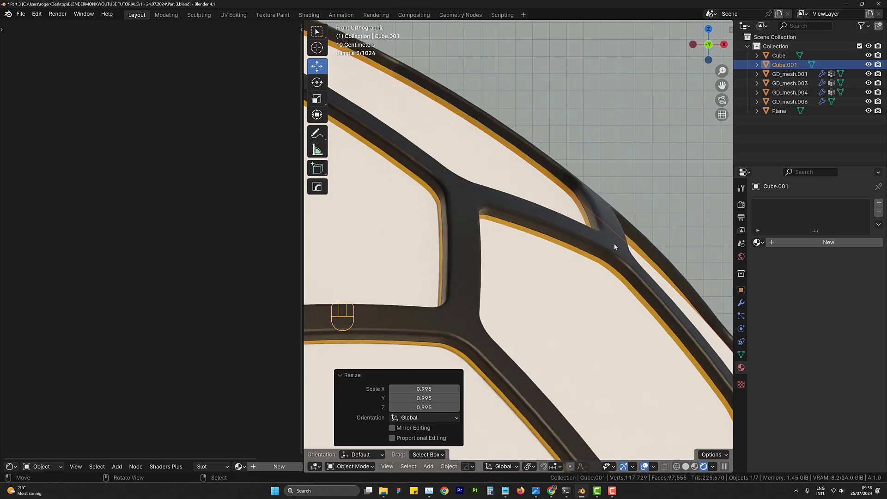
key(KP_5)
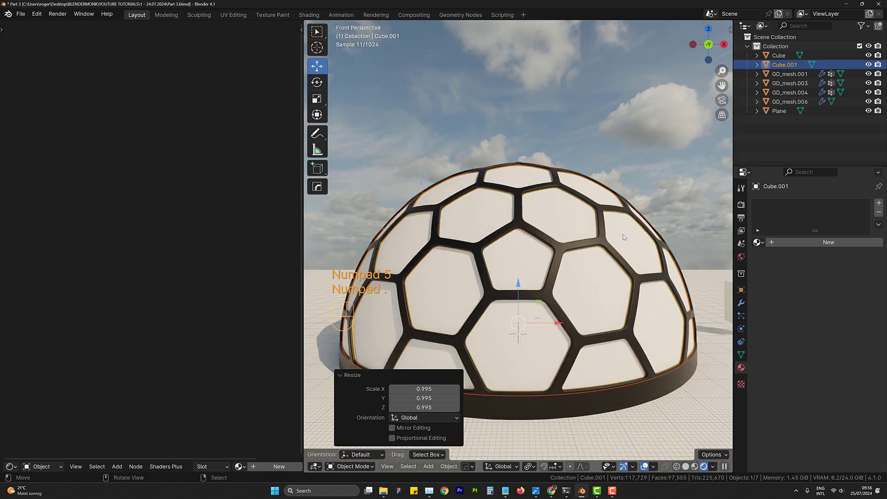
key(KP_Decimal)
scroll(621, 209, down, 6)
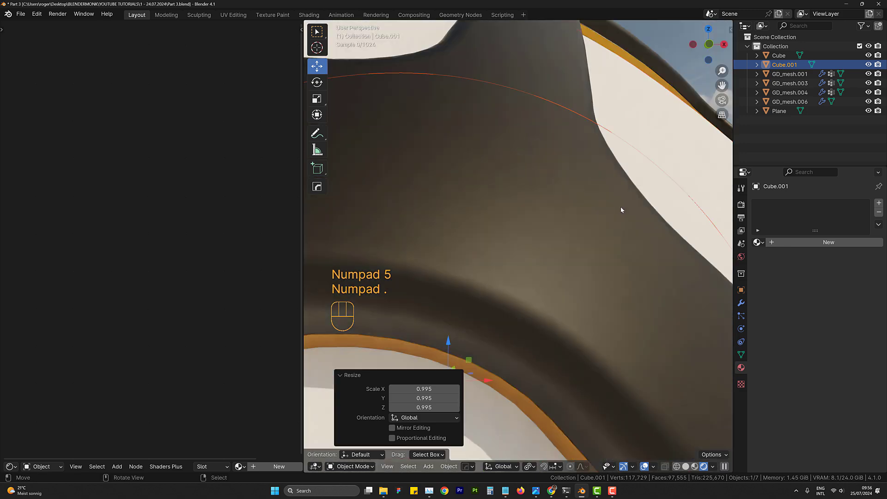
shift+middle_drag(663, 180, 606, 227)
scroll(566, 193, up, 4)
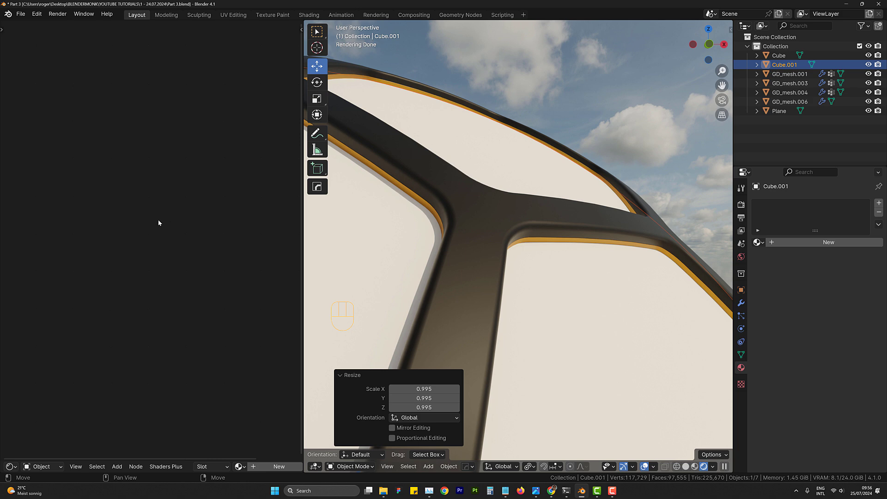
- Create a new material named "glass" on the dome shell Cube.001
click(791, 243)
double_click(791, 242)
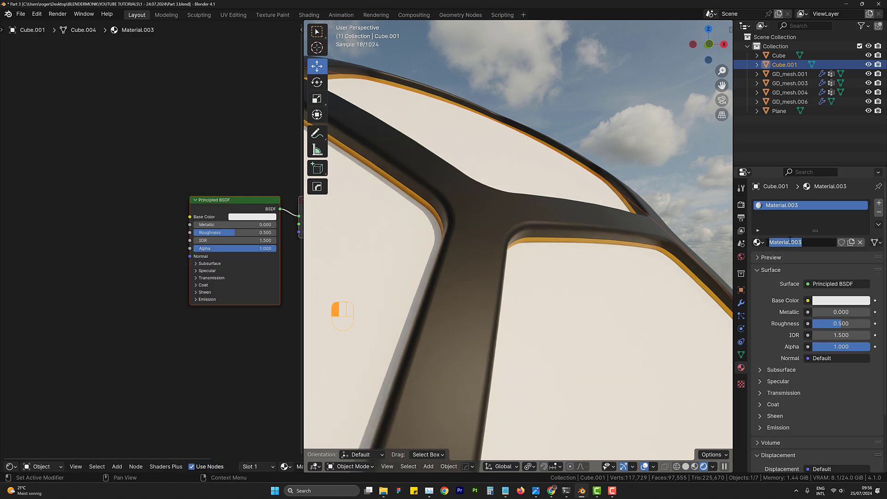
text(glass)
key(Return)
- Add a Glass Plus Base Shader node, connect it to the material's Surface output, and delete the Principled BSDF node
scroll(166, 322, down, 5)
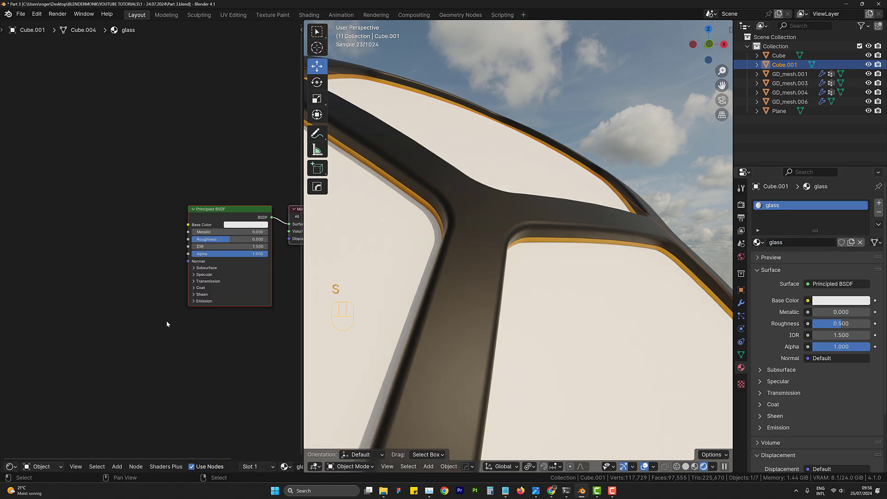
middle_drag(223, 341, 132, 307)
key(shift+a)
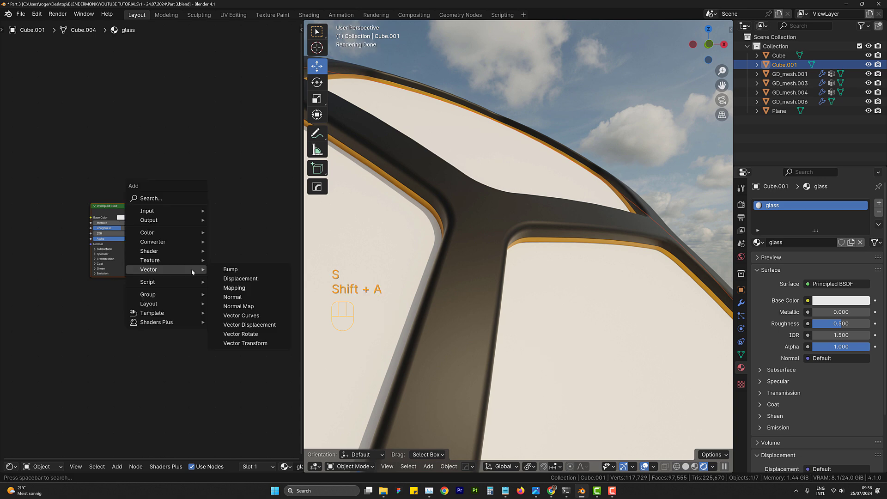
mouse_move(171, 323)
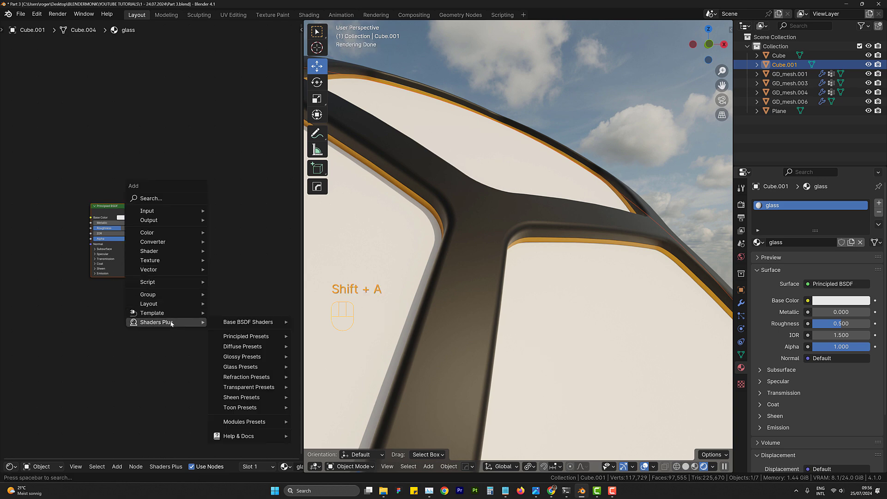
mouse_move(246, 323)
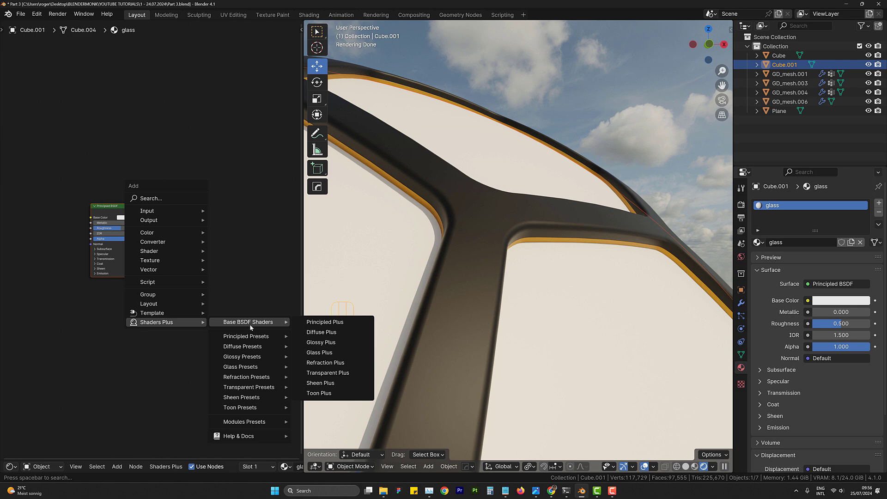
mouse_move(248, 368)
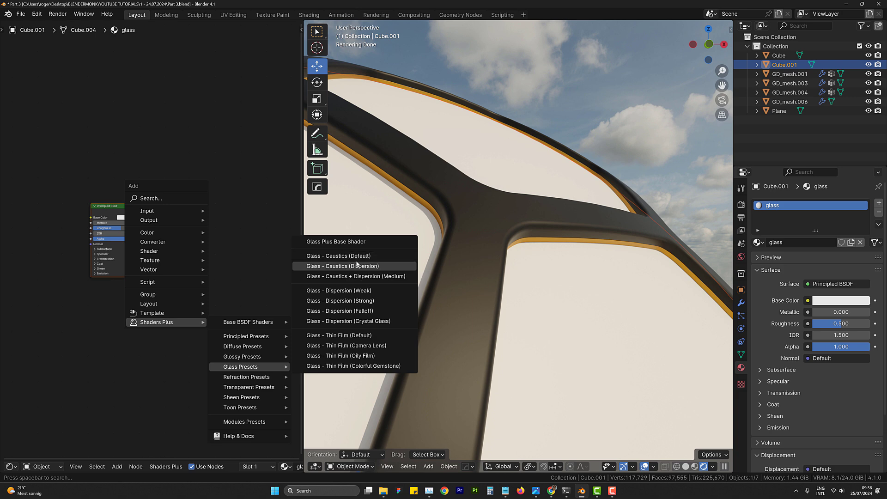
click(348, 242)
click(105, 319)
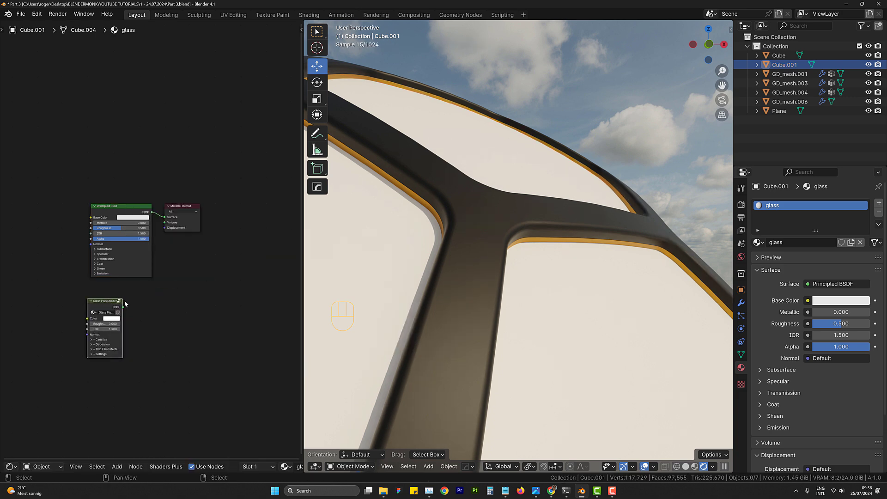
drag(122, 307, 165, 217)
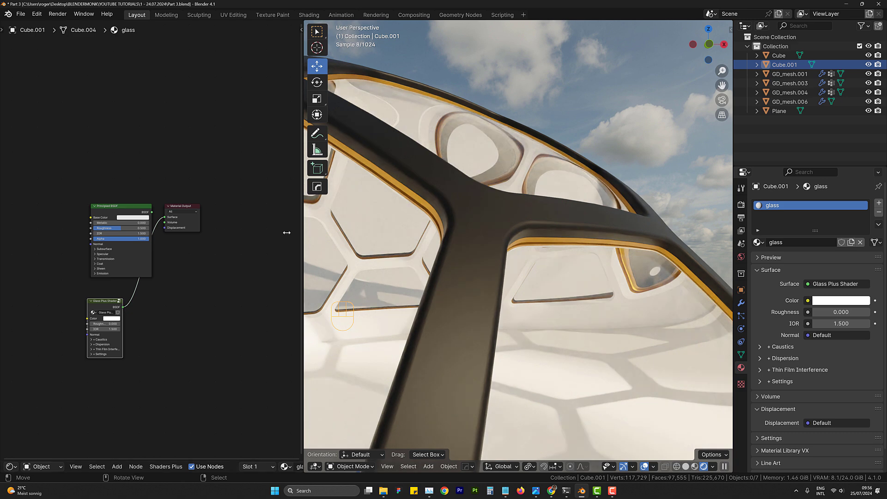
click(97, 214)
key(x)
- Examine the glass panels from outside and inside the dome, along with the Caustics settings of the glass shader
scroll(499, 253, down, 6)
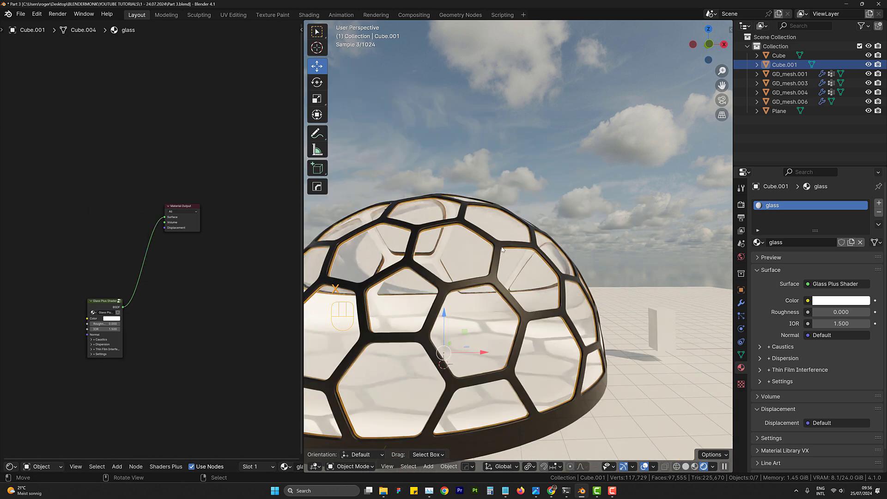
middle_drag(499, 259, 523, 284)
scroll(106, 329, up, 4)
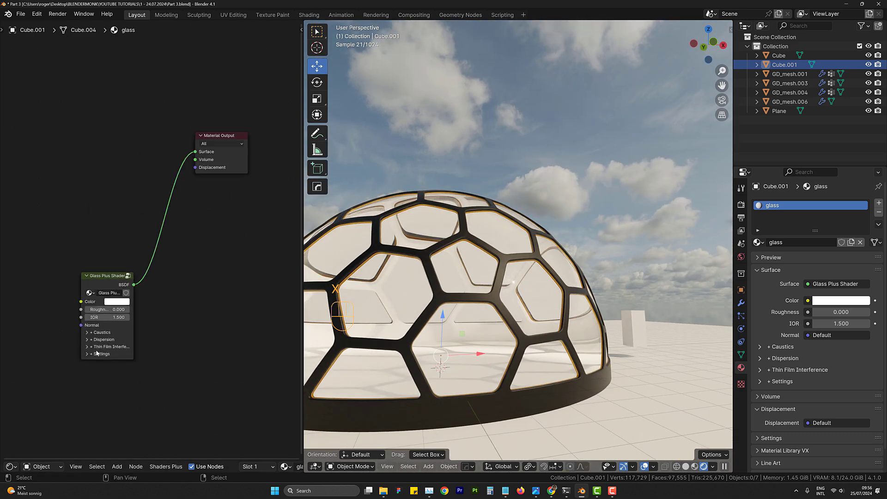
click(79, 334)
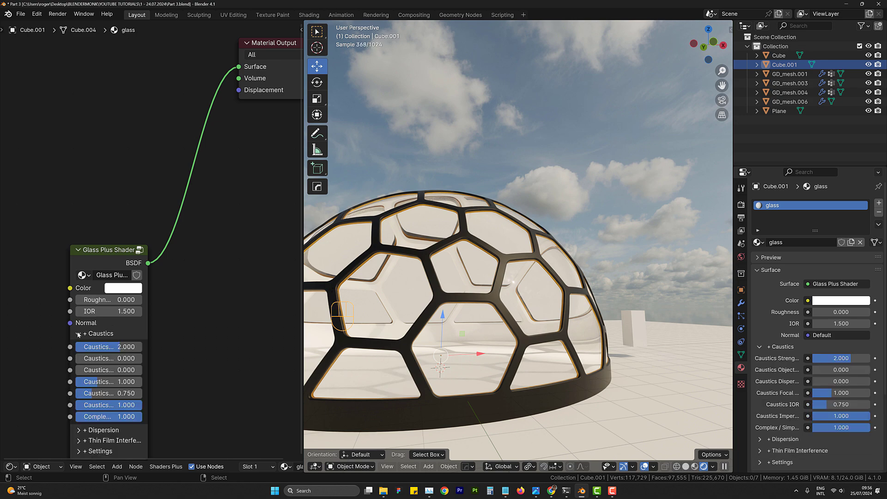
click(78, 333)
scroll(549, 297, up, 6)
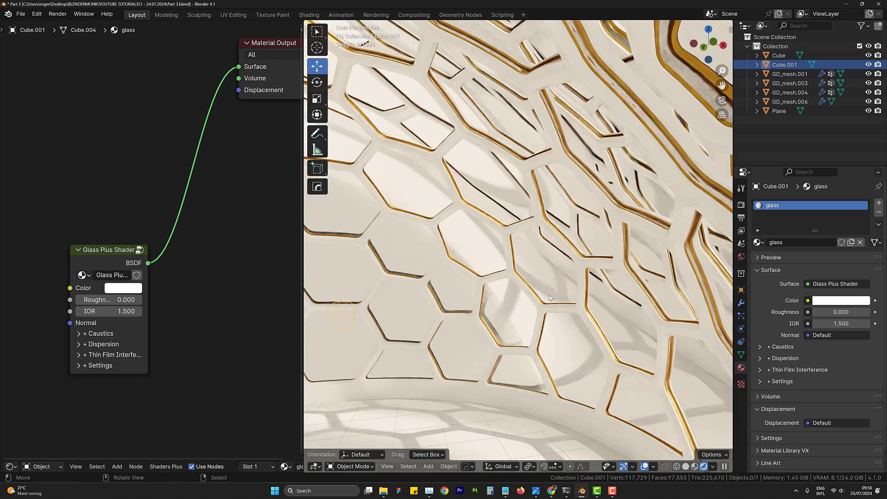
scroll(547, 292, down, 2)
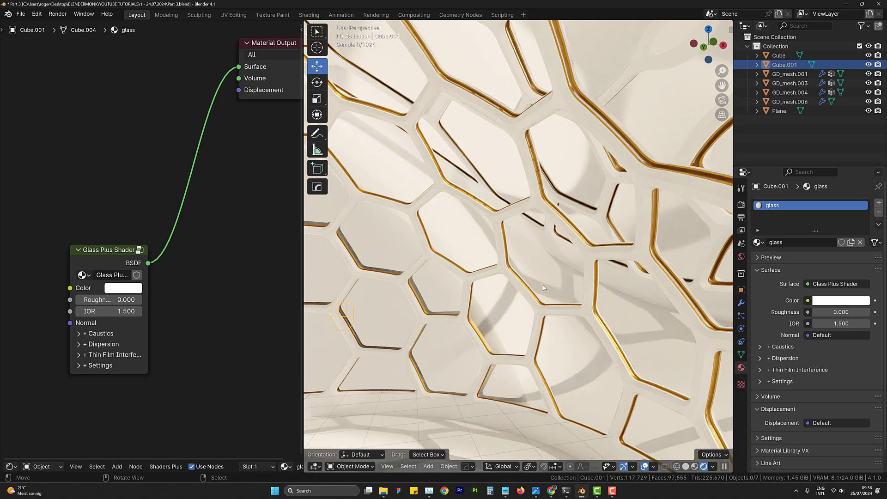
scroll(545, 289, down, 3)
scroll(543, 286, up, 5)
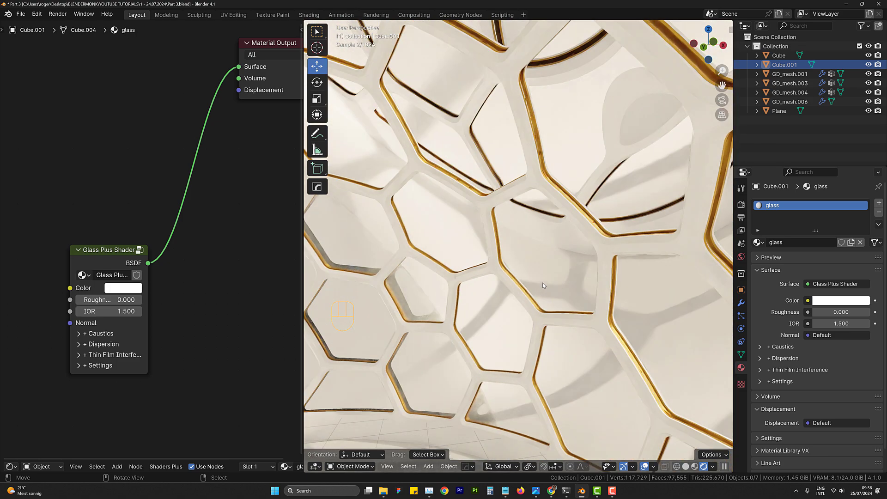
scroll(192, 204, down, 3)
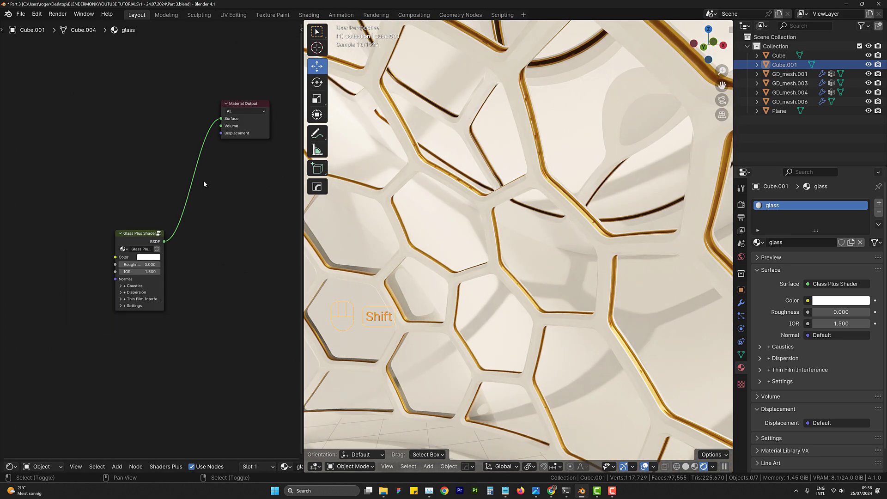
- Try the Glass - Caustics (Default) preset on the material's Surface output, and delete that node again
key(shift+a)
key(shift+a)
mouse_move(238, 242)
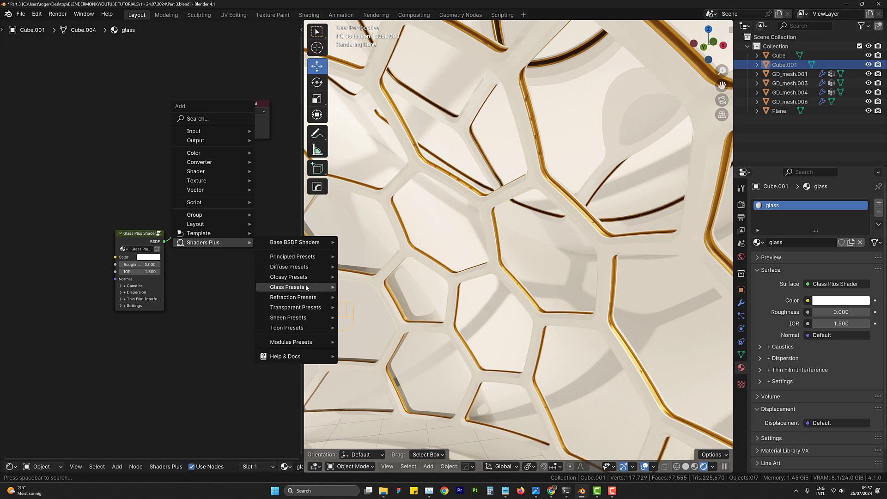
mouse_move(307, 288)
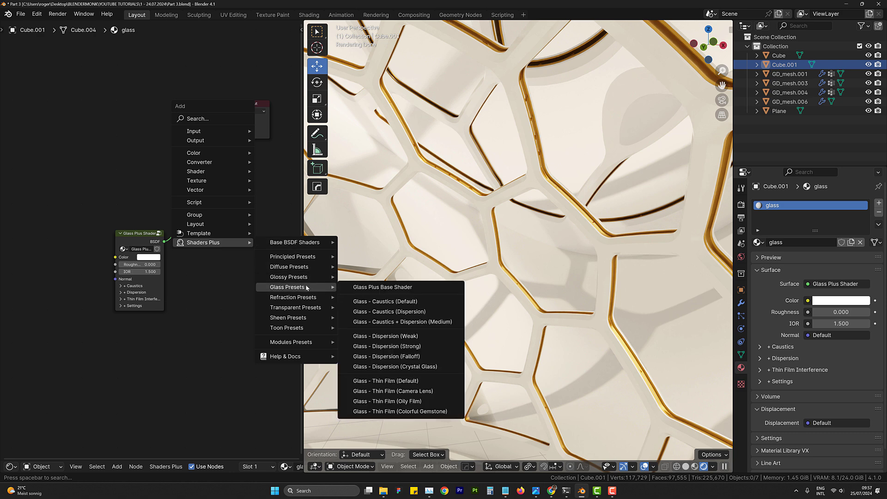
click(420, 303)
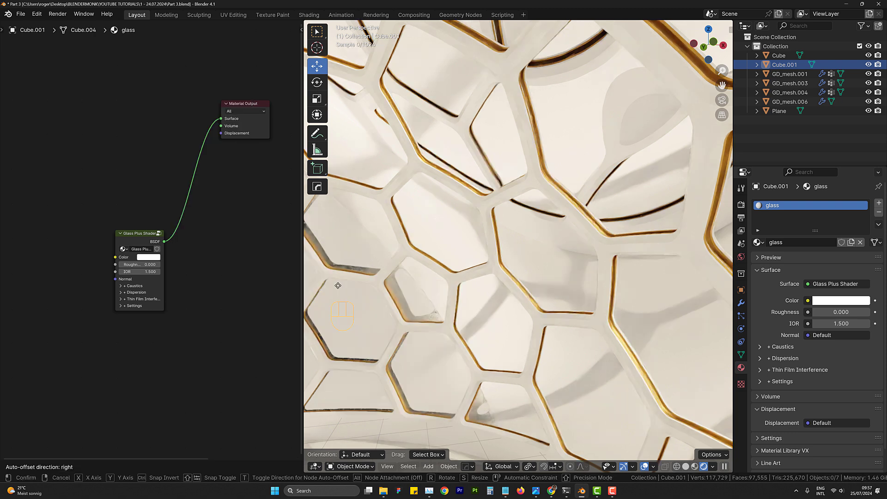
click(104, 122)
drag(104, 122, 222, 119)
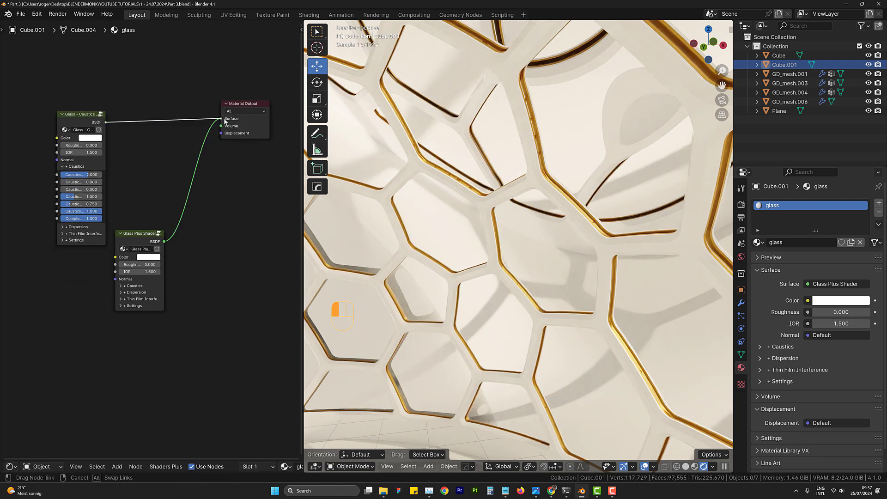
scroll(523, 184, down, 5)
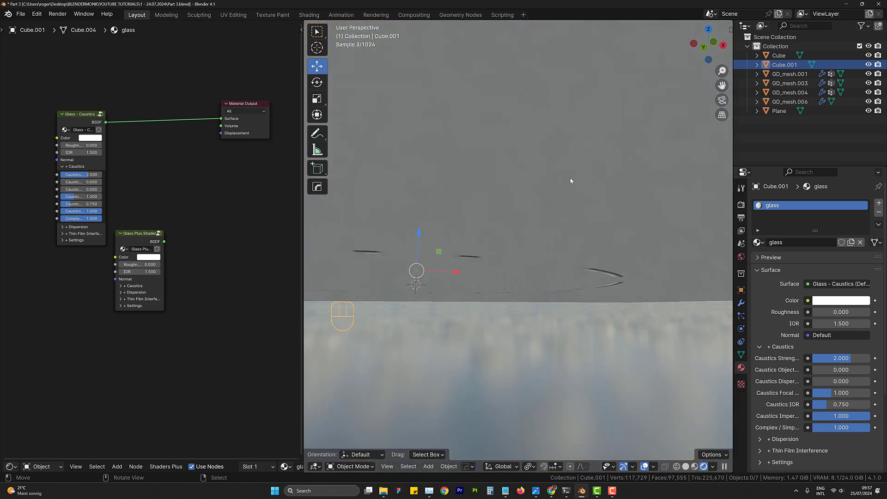
middle_drag(572, 181, 546, 210)
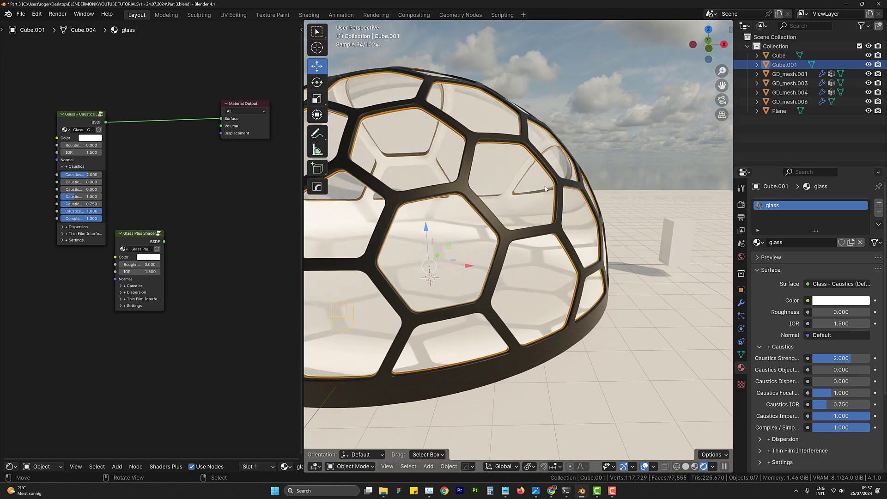
click(81, 115)
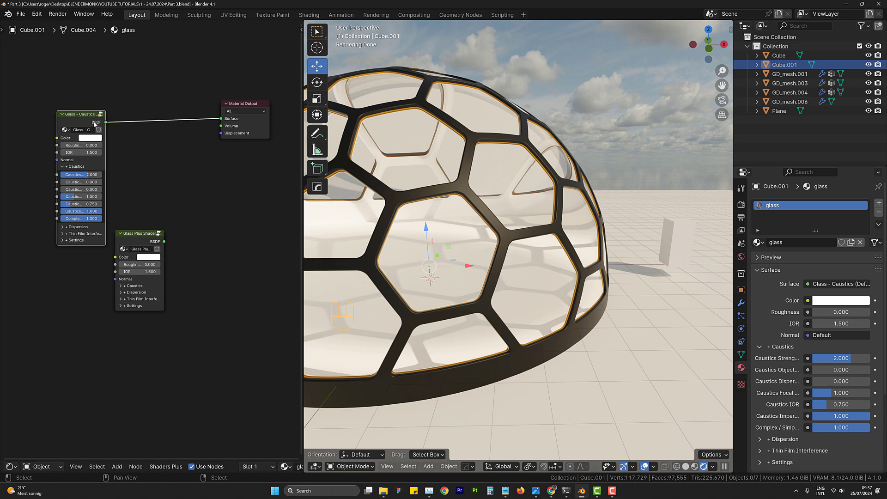
key(x)
- Add a Glass BSDF node to the glass material and connect it to the Surface output
key(shift+a)
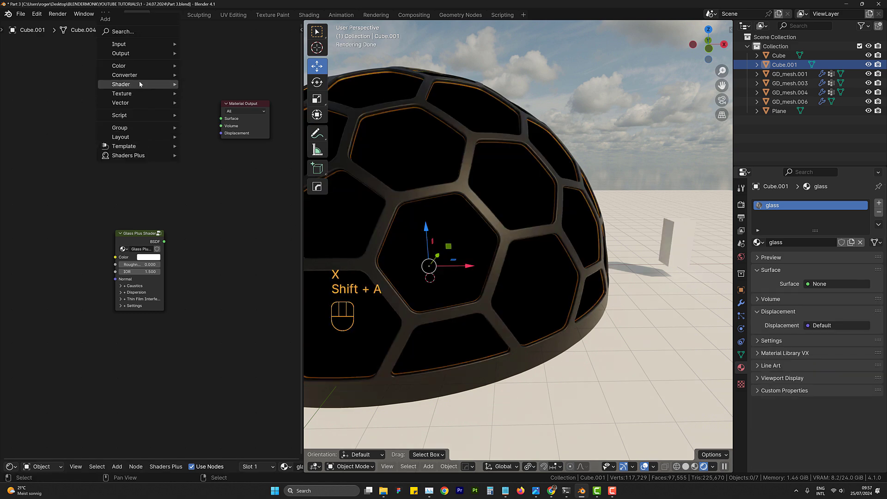
mouse_move(139, 82)
click(210, 112)
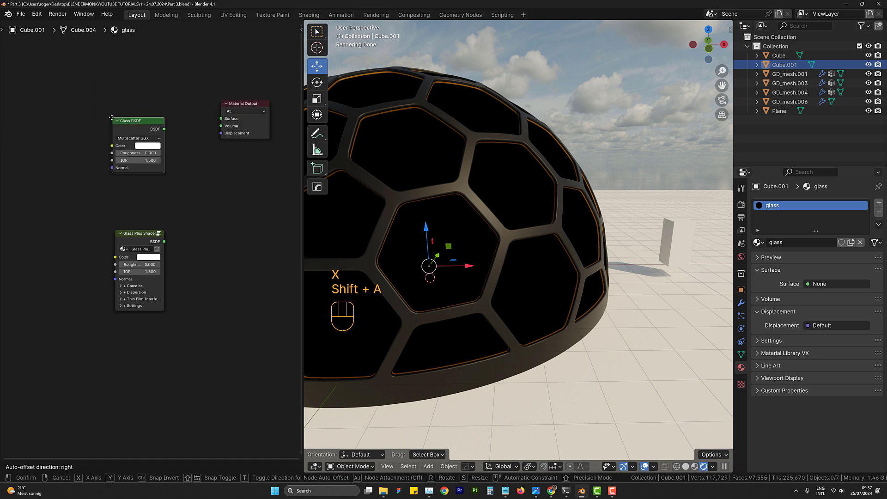
click(139, 126)
drag(164, 129, 221, 118)
middle_drag(570, 192, 508, 206)
scroll(556, 194, down, 5)
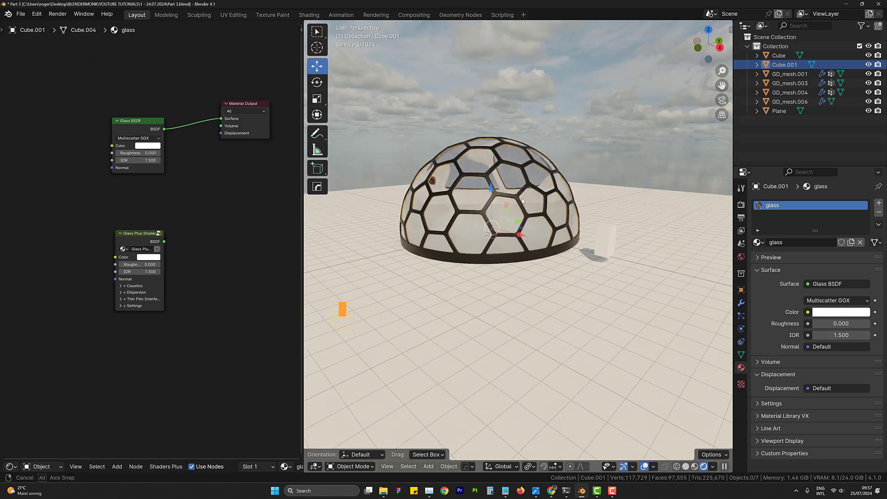
scroll(486, 209, up, 8)
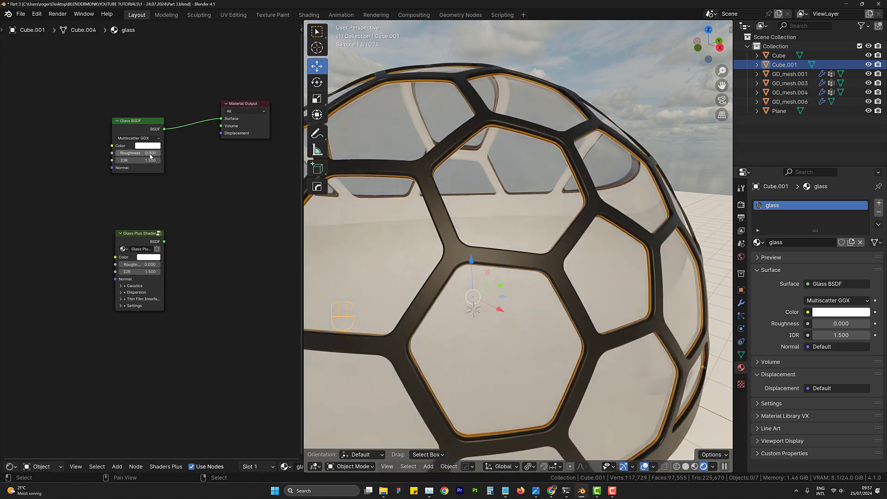
mouse_move(151, 155)
shift+mouse_down()
mouse_move(163, 155)
mouse_move(150, 154)
shift+mouse_up()
- Recalculate all normals of the dome shell mesh to the outside and return to Object Mode
middle_drag(503, 254, 509, 241)
key(Tab)
key(a)
key(alt+n)
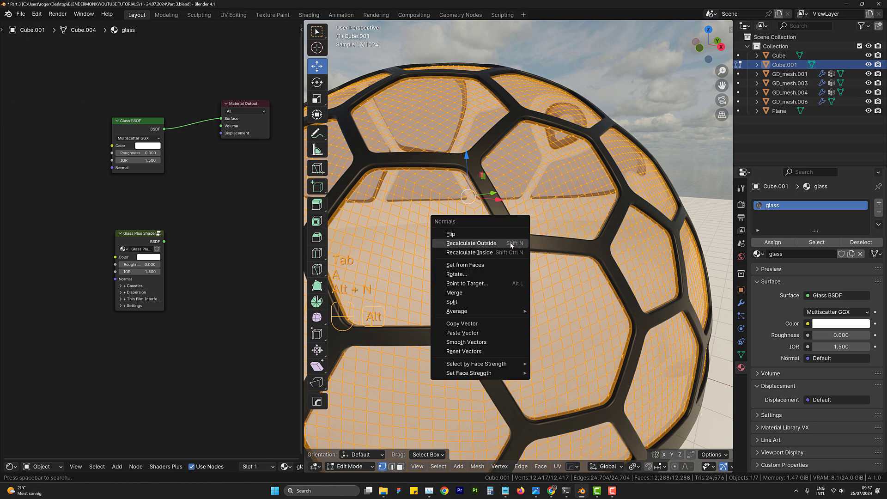
click(507, 245)
key(Tab)
scroll(514, 241, down, 5)
middle_drag(515, 242, 578, 259)
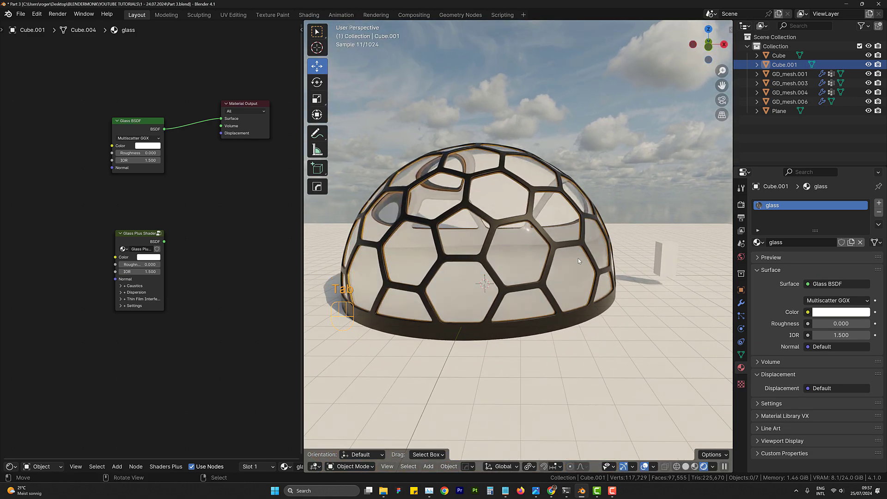
- Apply the Arch Glass 01 material from the Sanctus Library's Glass category to the dome shell
key(n)
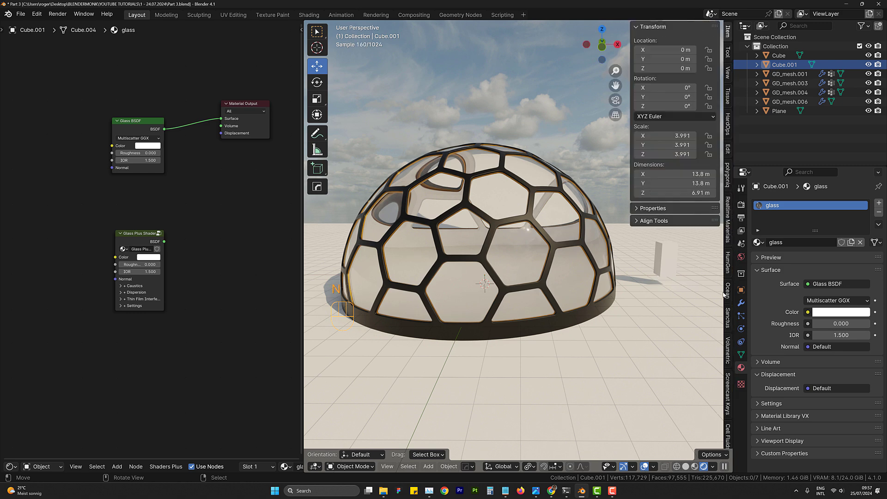
click(729, 324)
click(672, 81)
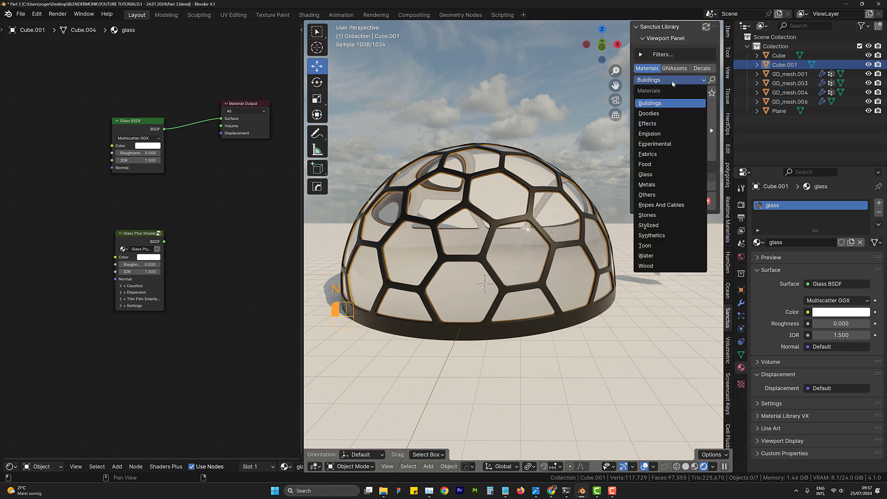
click(653, 174)
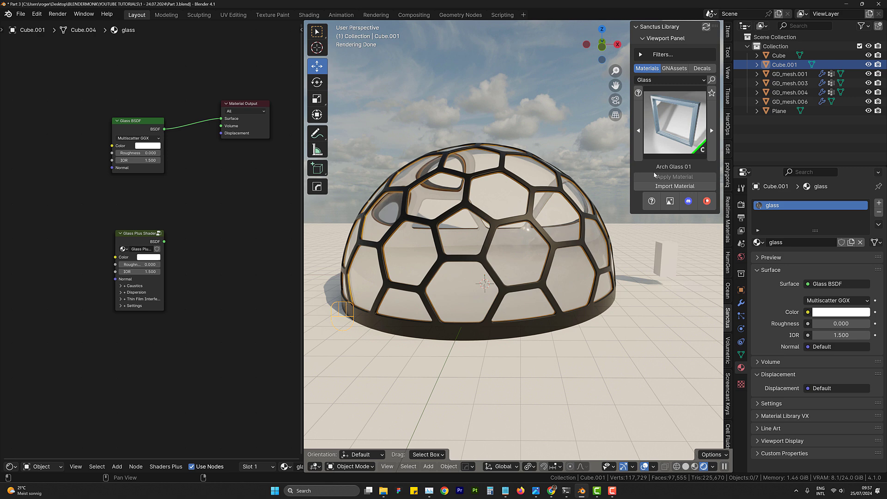
click(664, 137)
click(672, 138)
click(672, 139)
click(674, 188)
click(669, 178)
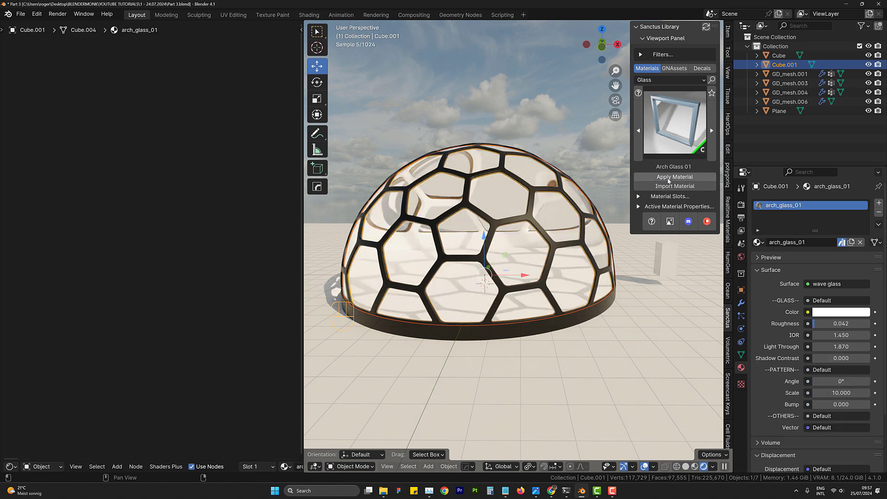
- Close the library sidebar and examine how the new glass refracts the frame, from inside the dome and close up at the outer panel edges
middle_drag(570, 235, 568, 208)
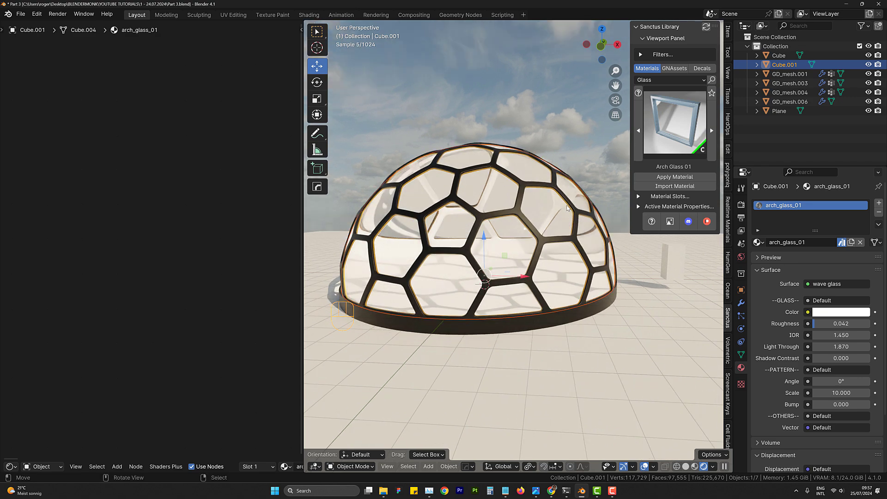
key(n)
scroll(564, 196, up, 10)
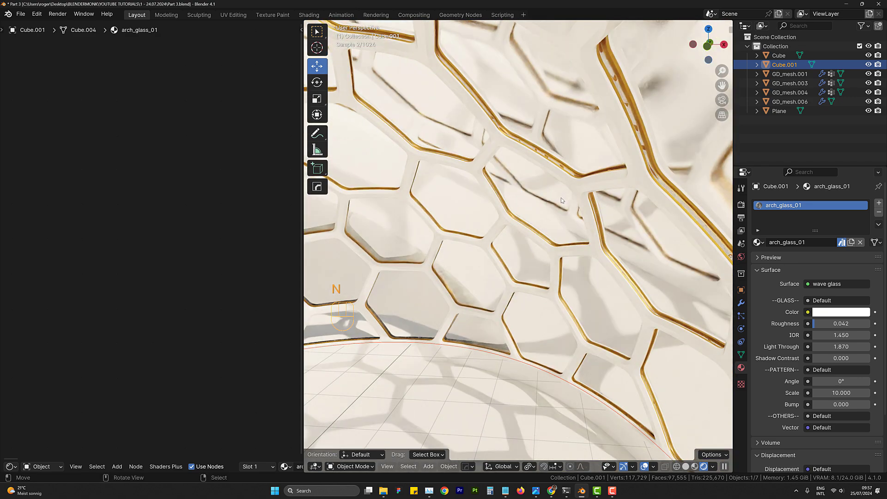
shift+middle_drag(533, 231, 675, 398)
scroll(578, 223, up, 5)
scroll(578, 223, down, 5)
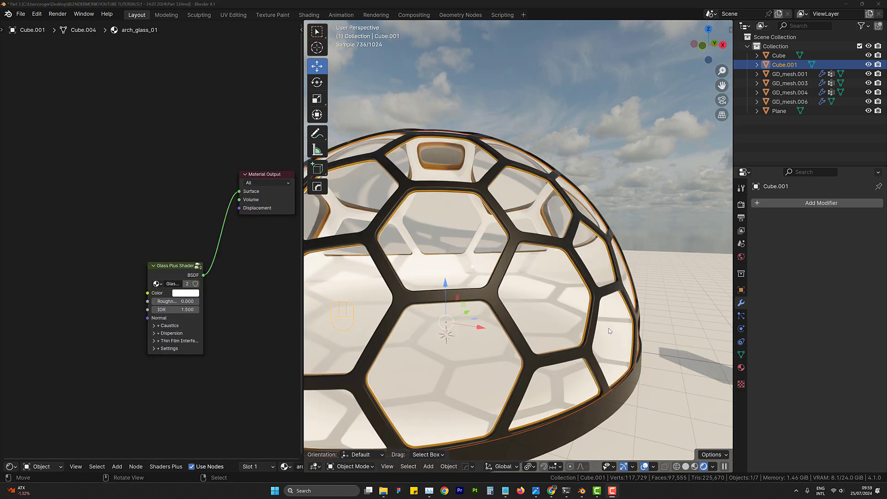
middle_drag(508, 276, 552, 192)
scroll(553, 192, up, 5)
scroll(554, 209, down, 2)
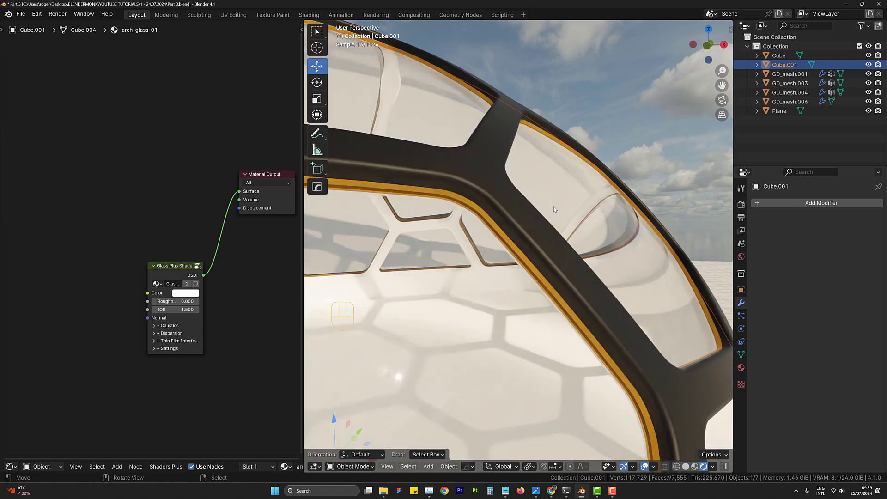
scroll(534, 131, up, 6)
scroll(540, 143, down, 2)
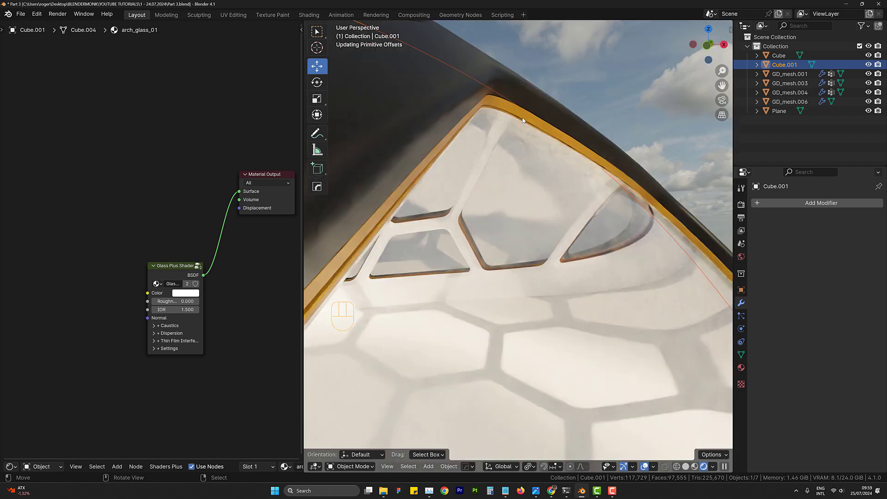
scroll(561, 169, up, 2)
scroll(577, 180, down, 1)
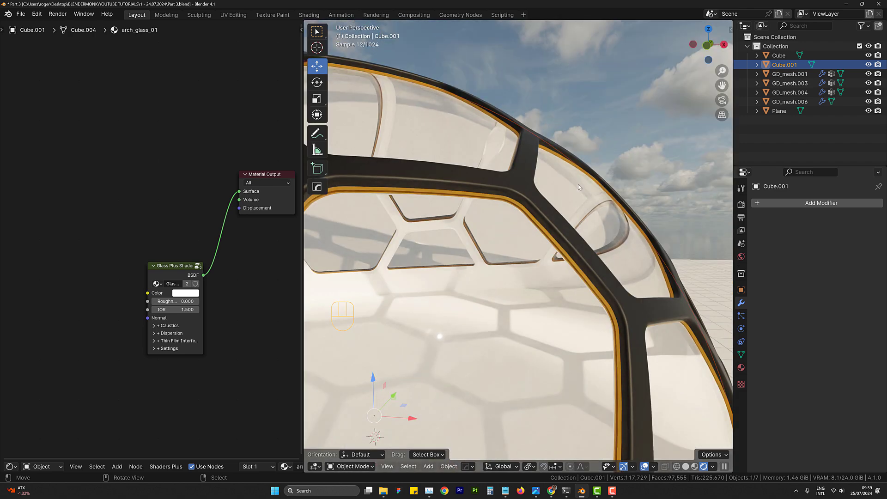
scroll(525, 202, down, 6)
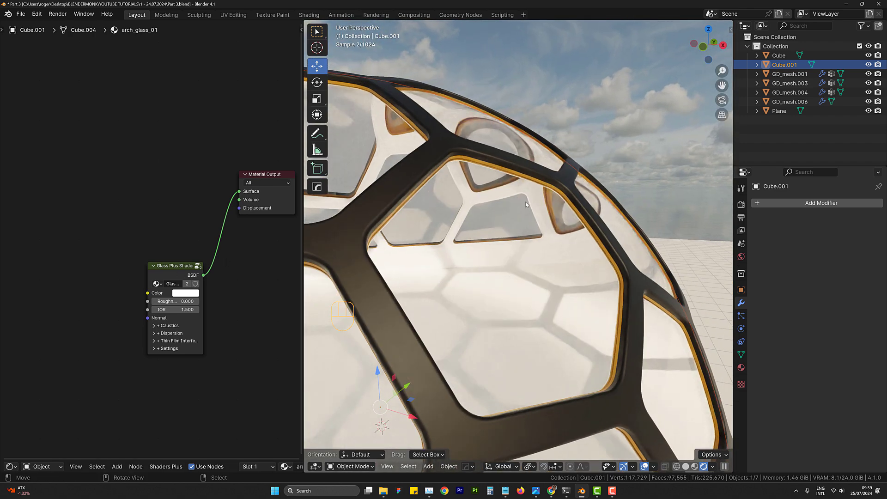
scroll(521, 201, up, 3)
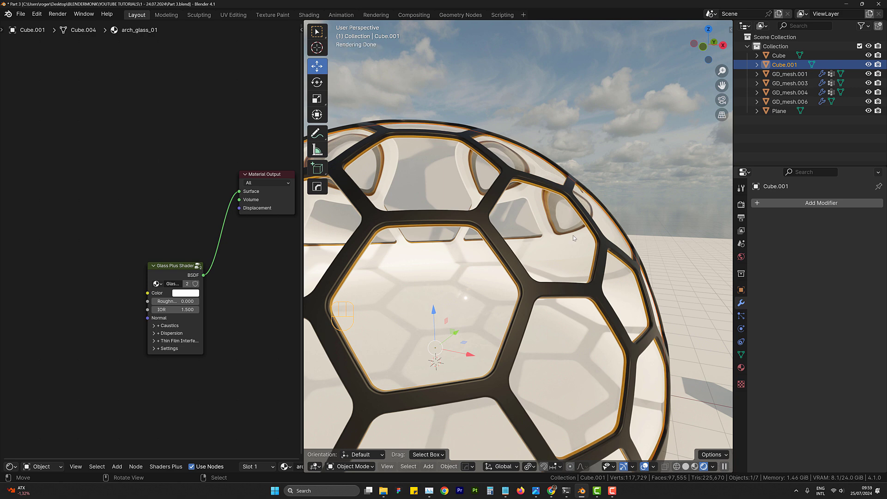
scroll(573, 242, up, 3)
- Add a Solidify modifier to the dome's glass shell and check the panels from inside
click(815, 204)
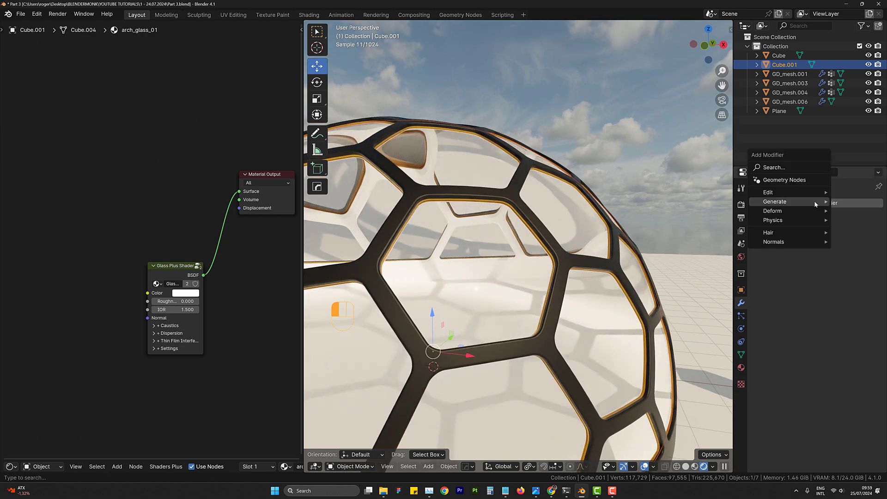
mouse_move(816, 204)
click(690, 312)
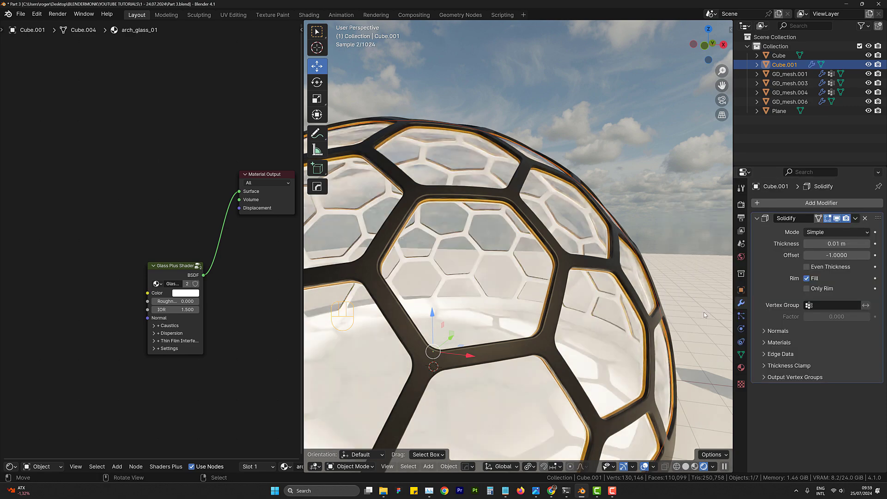
scroll(606, 188, up, 5)
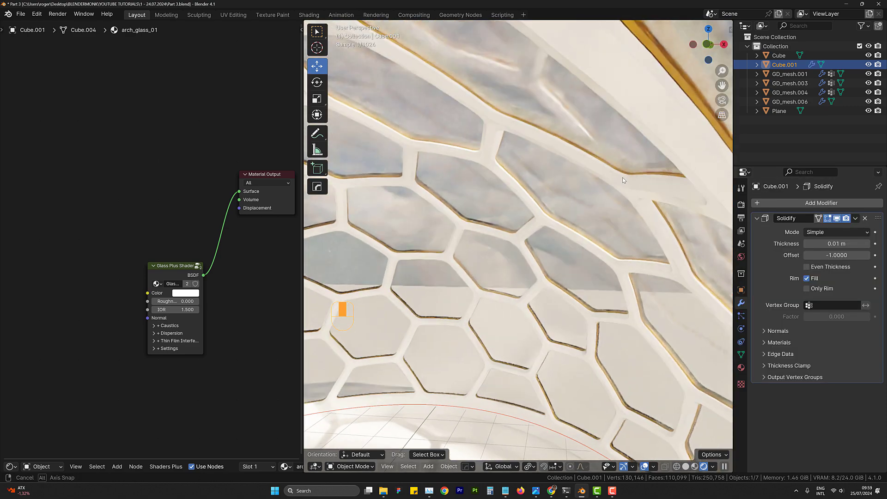
shift+middle_drag(672, 196, 646, 194)
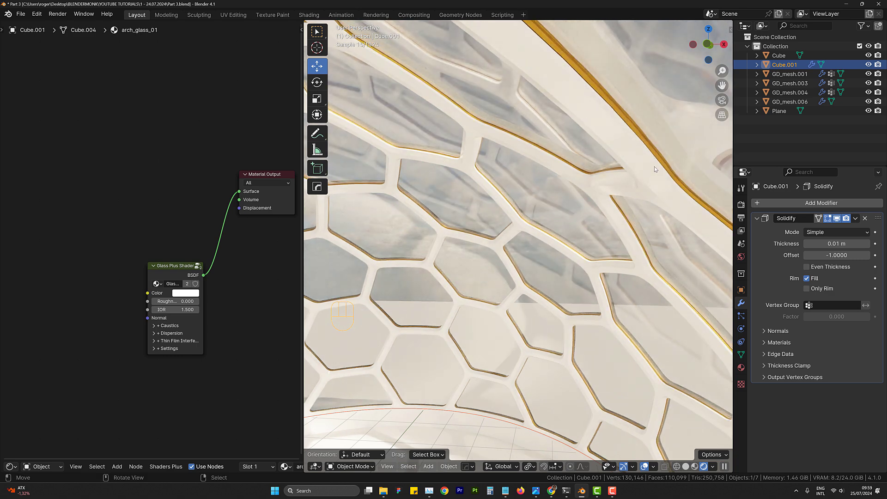
- Set the Solidify thickness to 0.006 m while in solid shading, and return to rendered shading
click(686, 466)
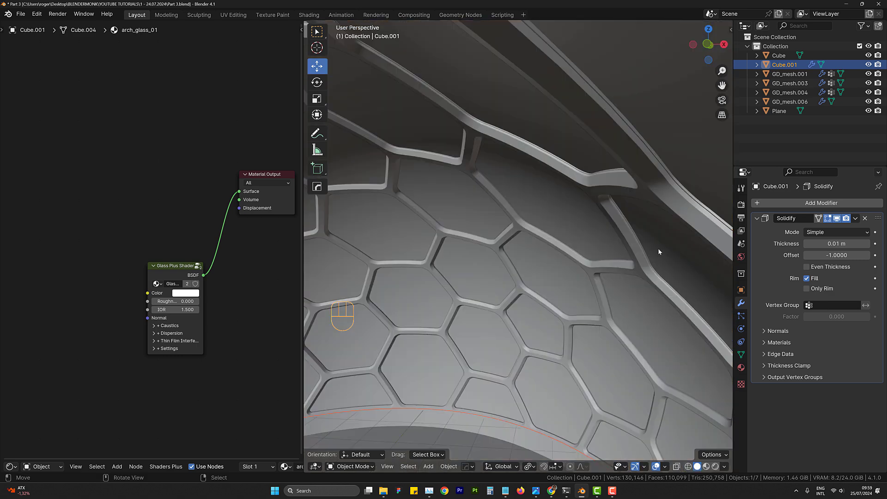
scroll(673, 189, up, 2)
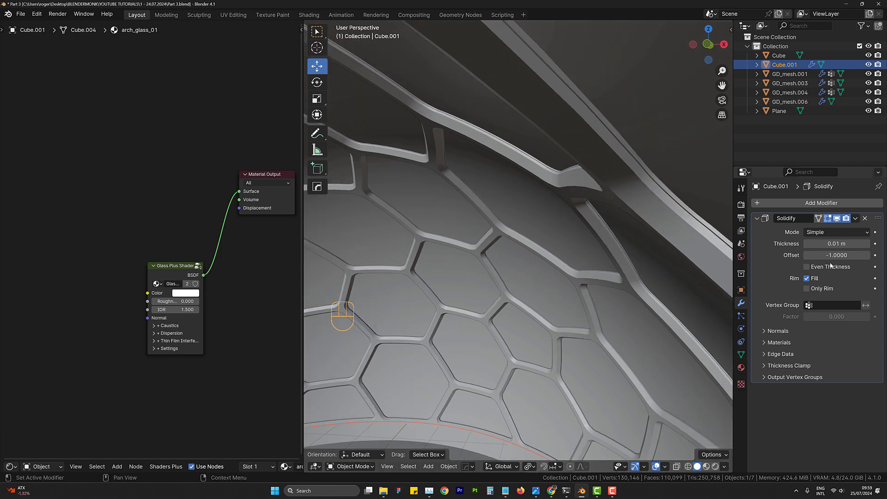
mouse_move(837, 244)
shift+mouse_down()
mouse_move(845, 243)
mouse_move(829, 243)
shift+mouse_up()
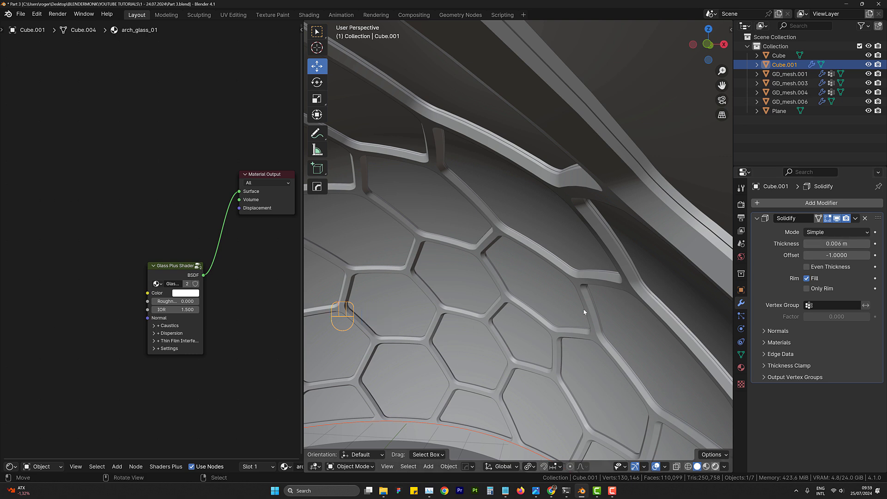
click(716, 467)
click(714, 467)
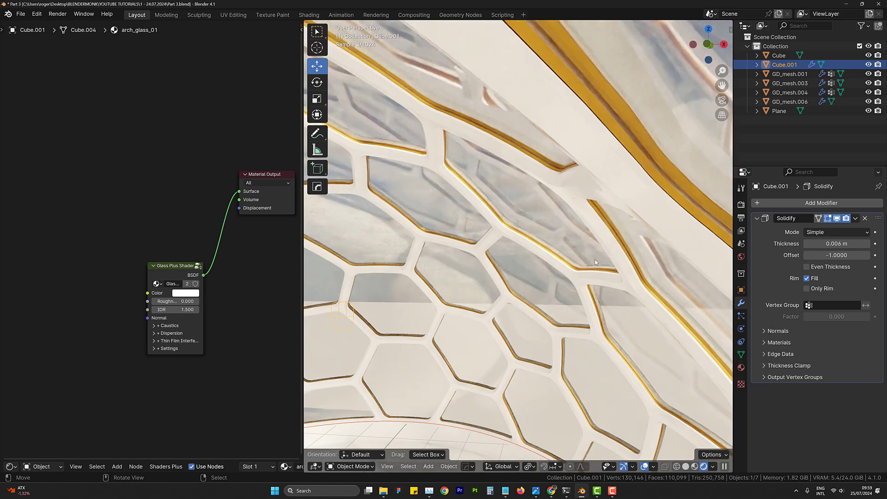
- Examine the thickened glass panels from outside and inside the dome in the rendered view
mouse_move(594, 260)
shift+middle_down()
mouse_move(591, 251)
mouse_move(529, 295)
shift+middle_up()
scroll(529, 295, down, 10)
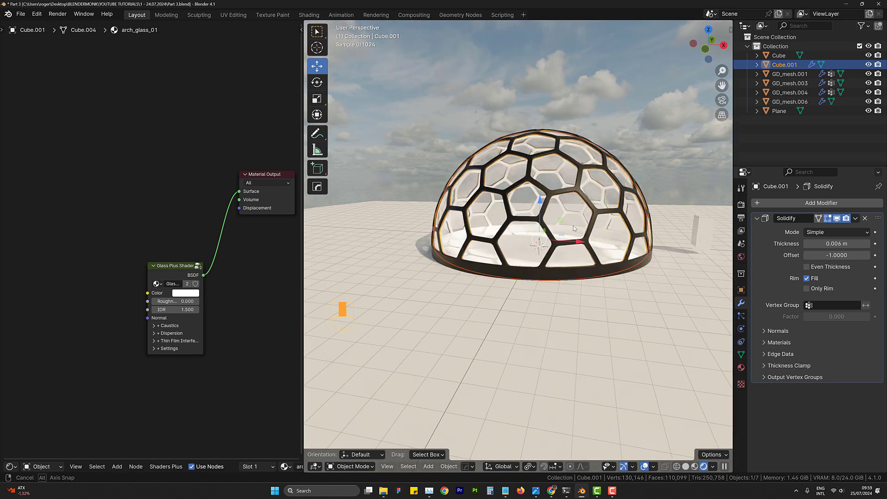
scroll(542, 224, up, 5)
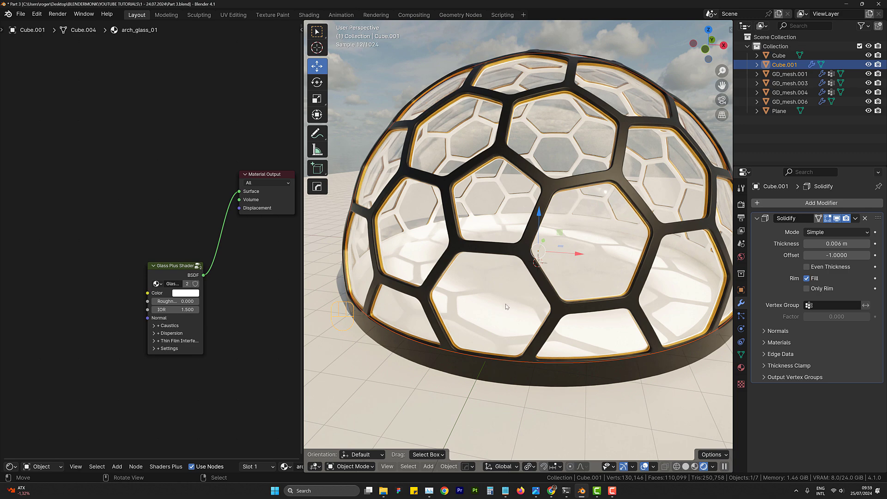
middle_drag(507, 307, 485, 296)
scroll(485, 296, up, 1)
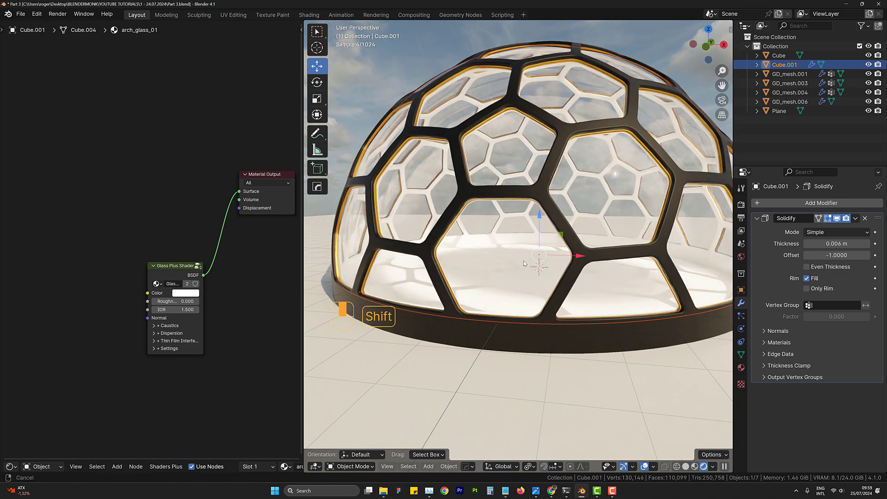
shift+middle_drag(523, 261, 506, 293)
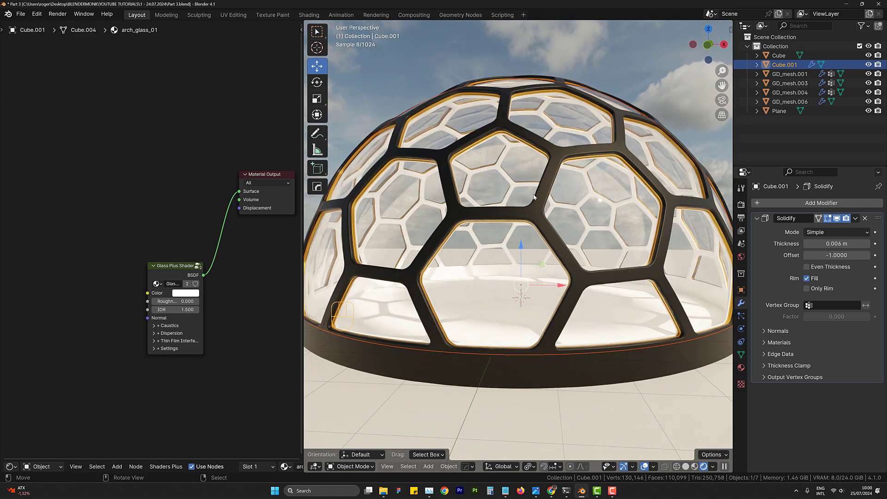
middle_drag(540, 208, 563, 198)
scroll(611, 208, down, 4)
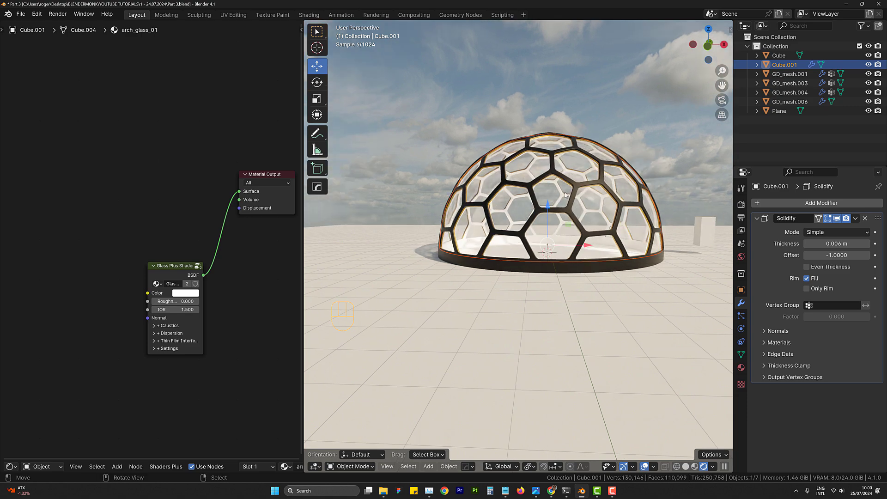
scroll(563, 198, up, 5)
scroll(563, 198, up, 3)
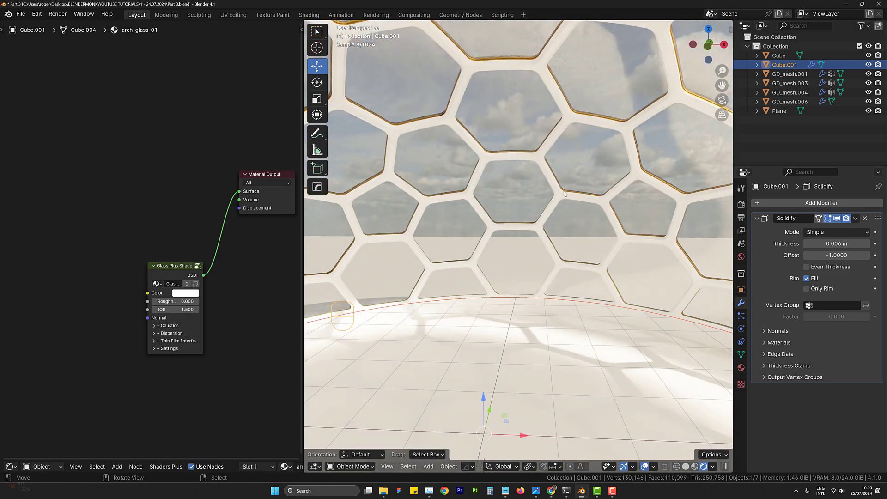
shift+middle_drag(668, 221, 625, 253)
scroll(500, 204, down, 5)
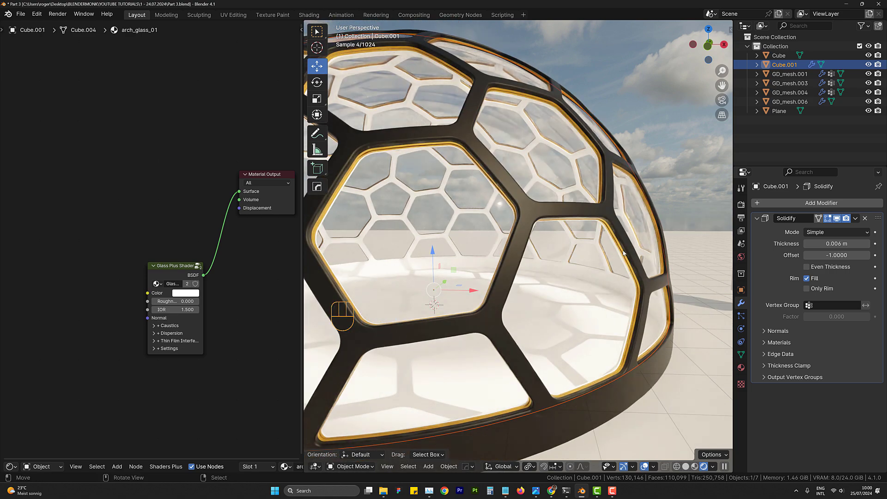
scroll(564, 226, down, 5)
- Switch the viewport to the front orthographic view with the whole dome in frame
key(KP_5)
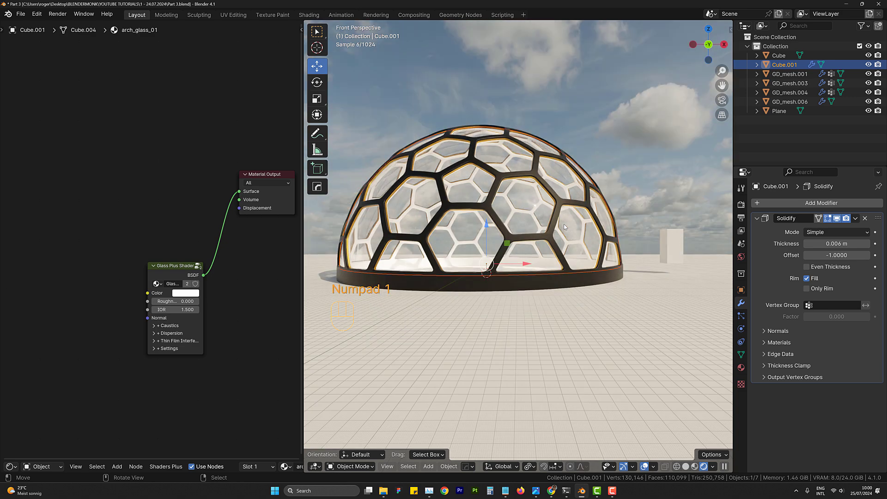
key(KP_1)
shift+middle_drag(564, 223, 575, 224)
scroll(535, 222, up, 2)
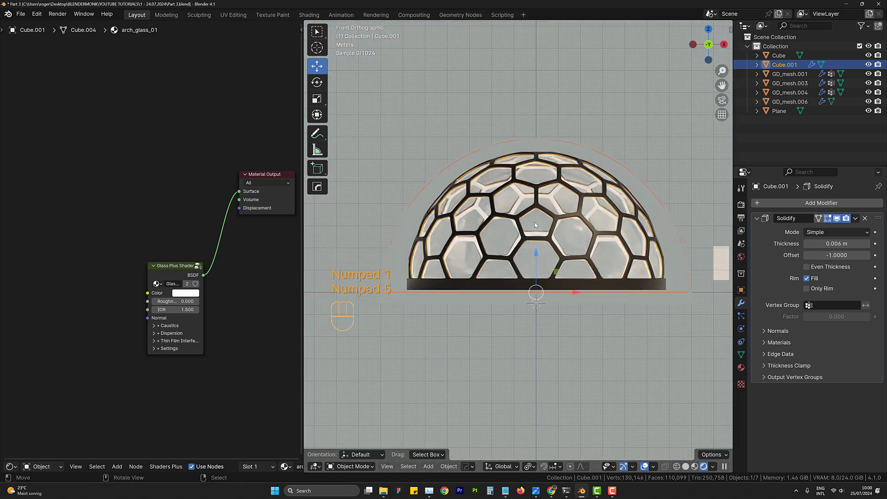